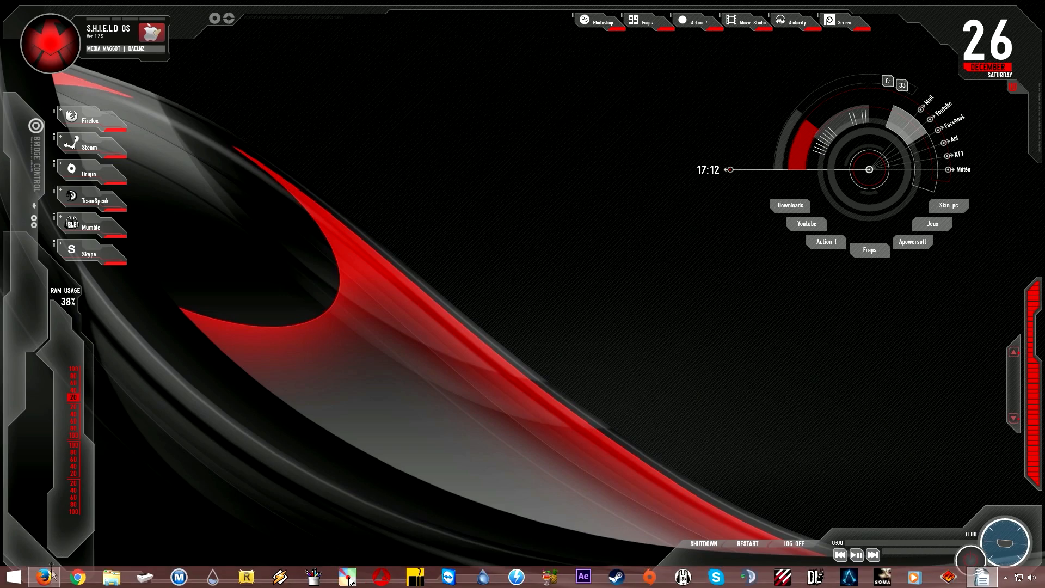
# Leave the download page and launch Super Macro, showing an empty 'Nouvelle macro' window.
pyautogui.click(45, 576)
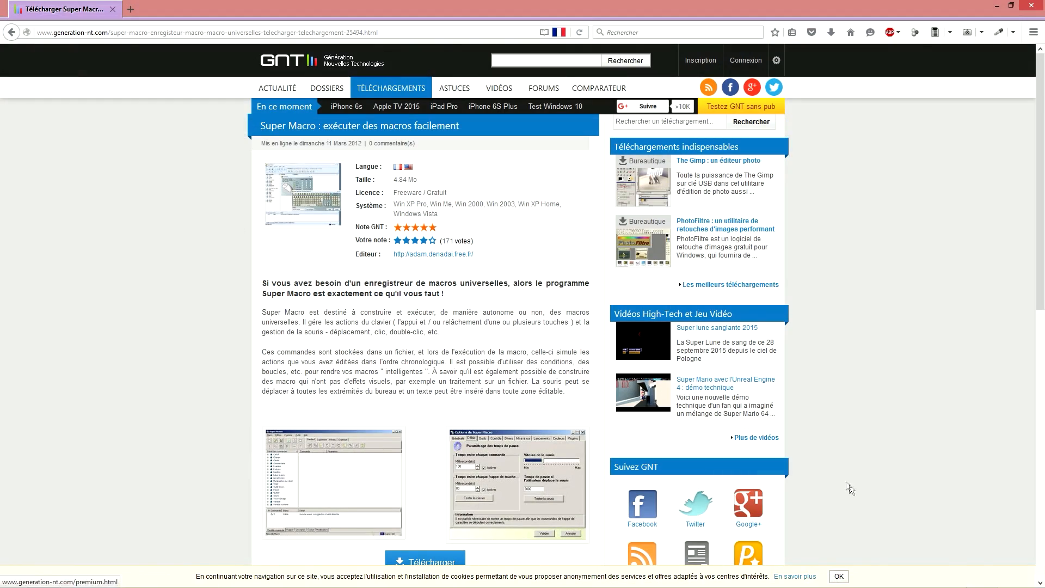
pyautogui.scroll(-1, 528, 379)
pyautogui.scroll(-3, 528, 380)
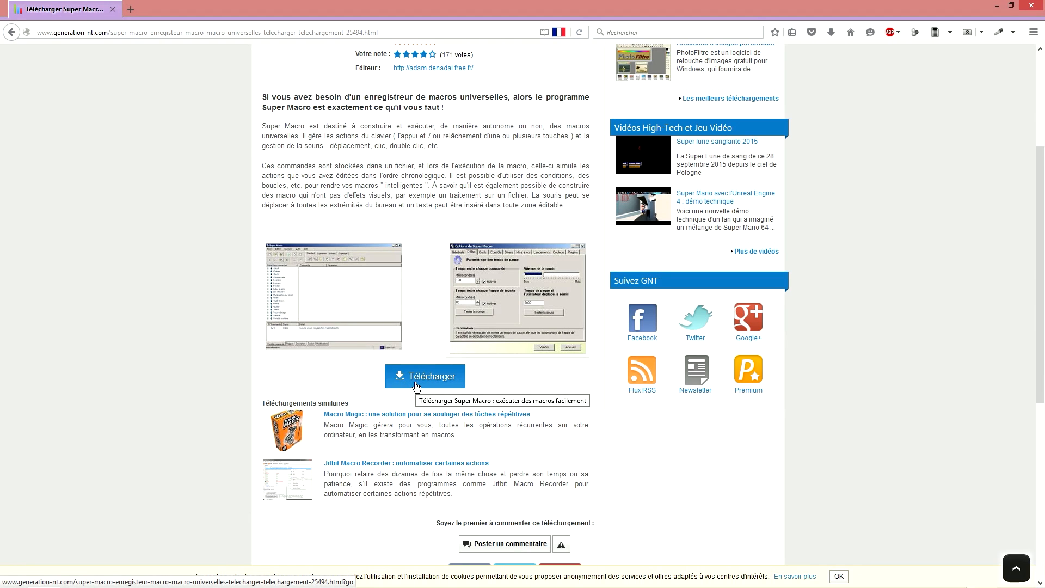
pyautogui.click(997, 7)
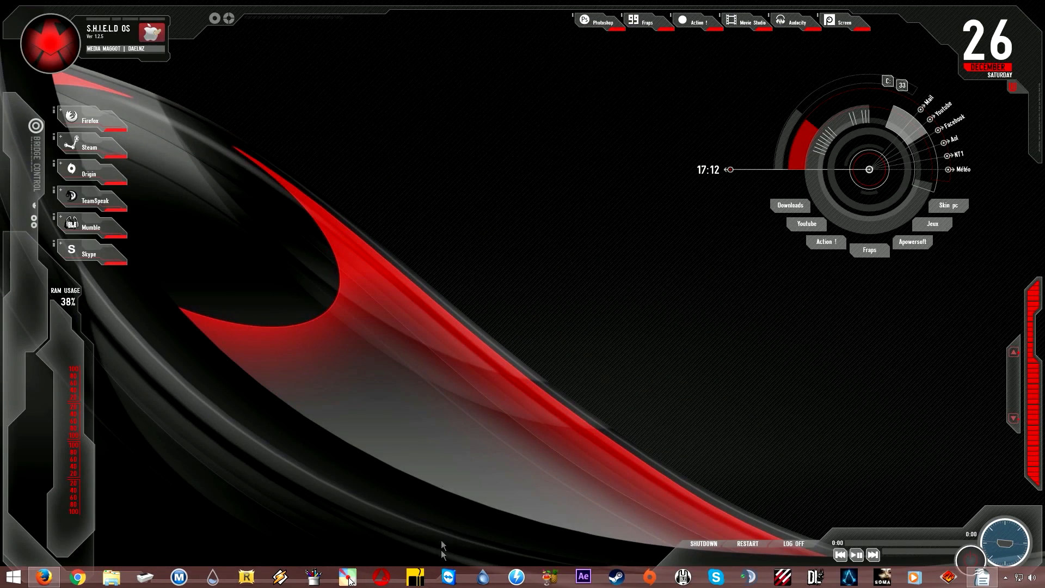
pyautogui.click(420, 581)
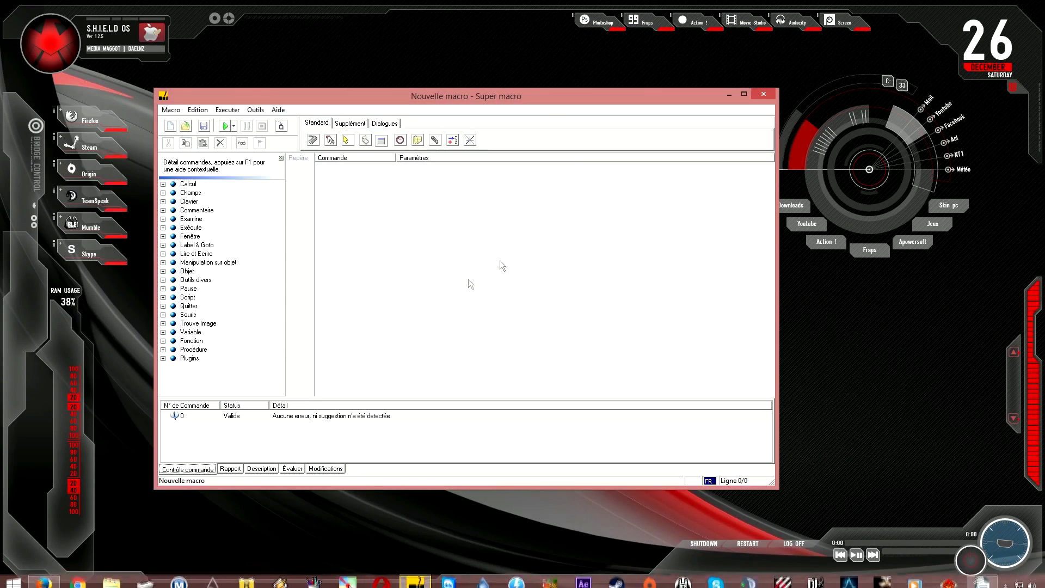
pyautogui.moveTo(532, 96); pyautogui.dragTo(528, 94)
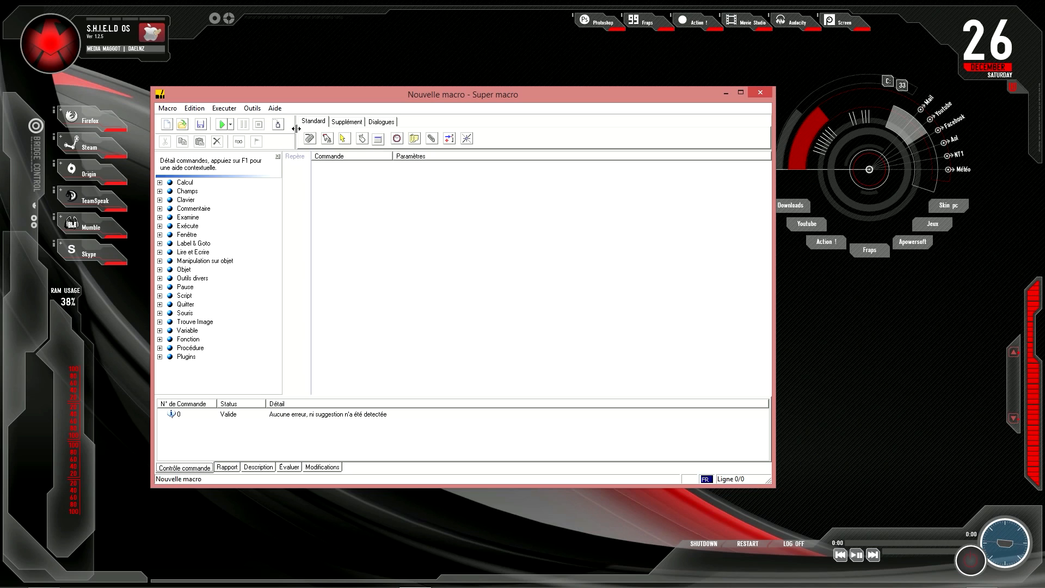
# Try the Combinaison de touche and Frappe de texte dialogs without adding, then open Clic Souris.
pyautogui.click(328, 140)
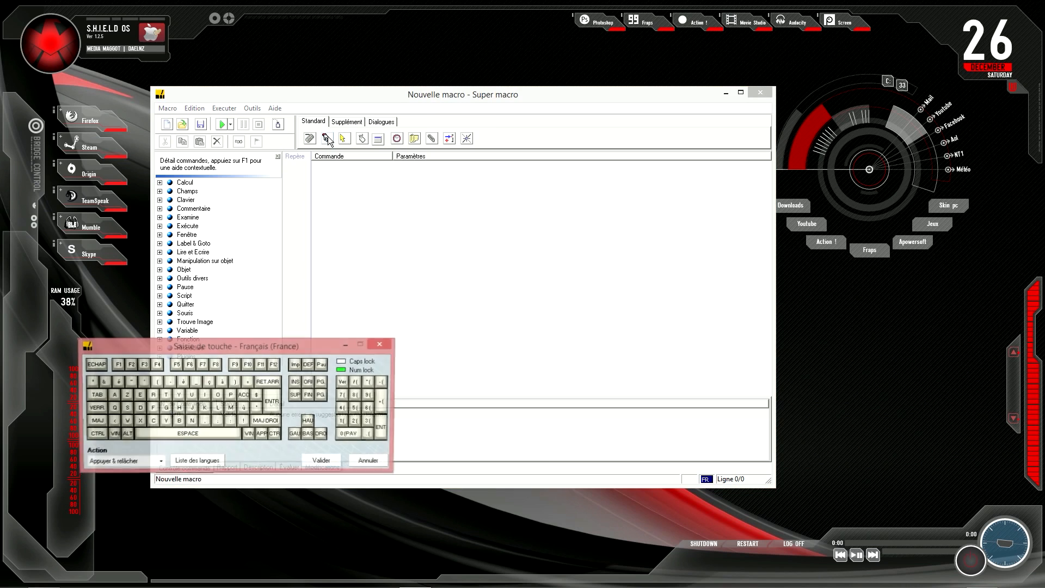
pyautogui.click(379, 342)
pyautogui.click(309, 140)
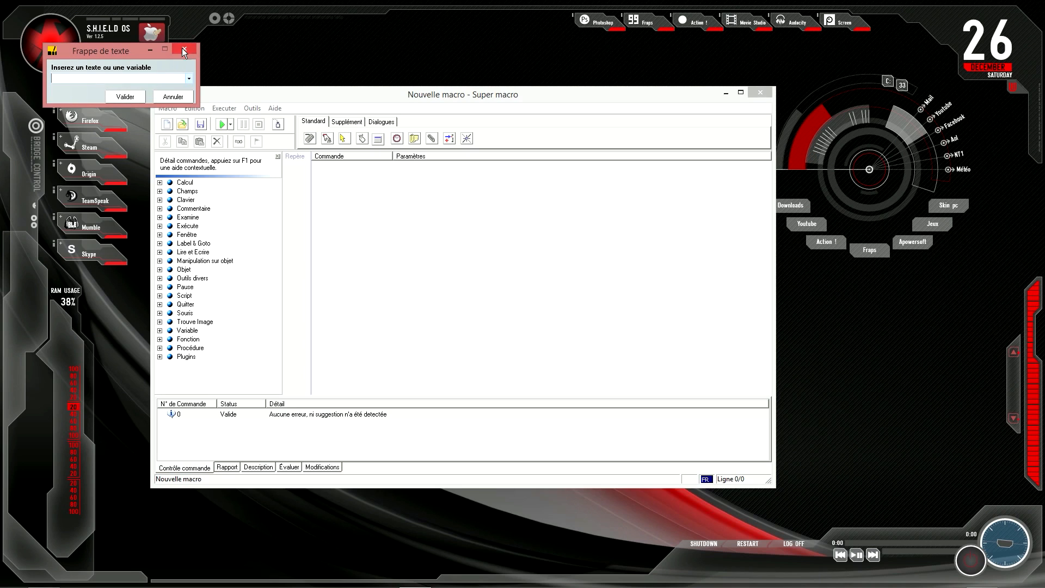
pyautogui.click(173, 96)
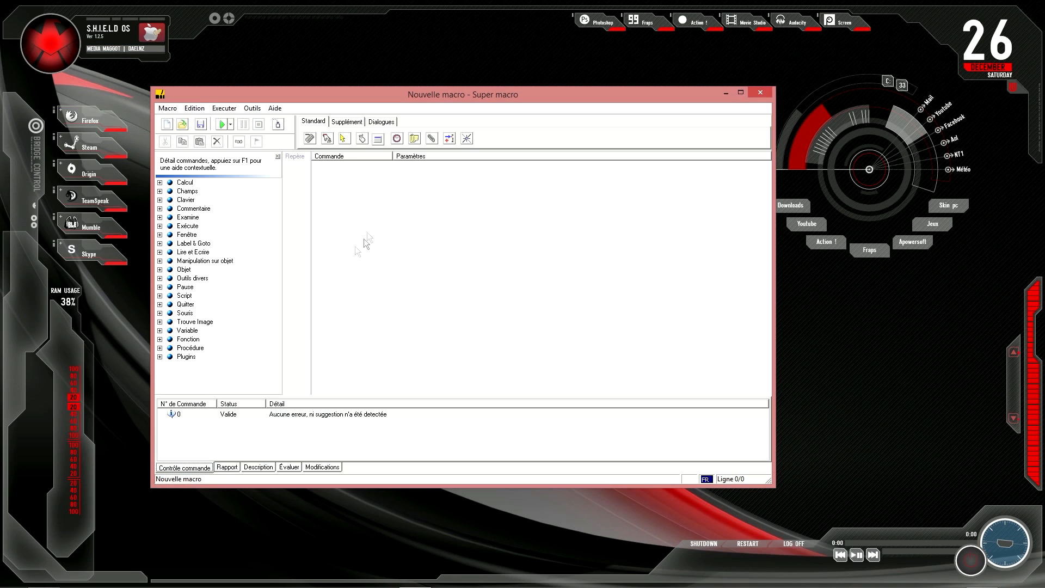
pyautogui.click(327, 140)
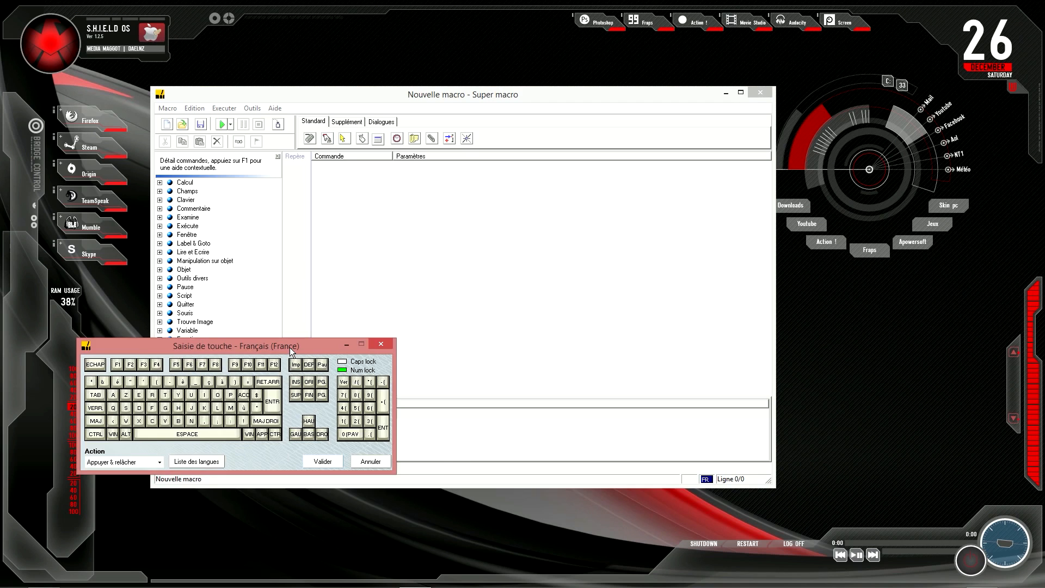
pyautogui.moveTo(289, 347); pyautogui.dragTo(415, 252)
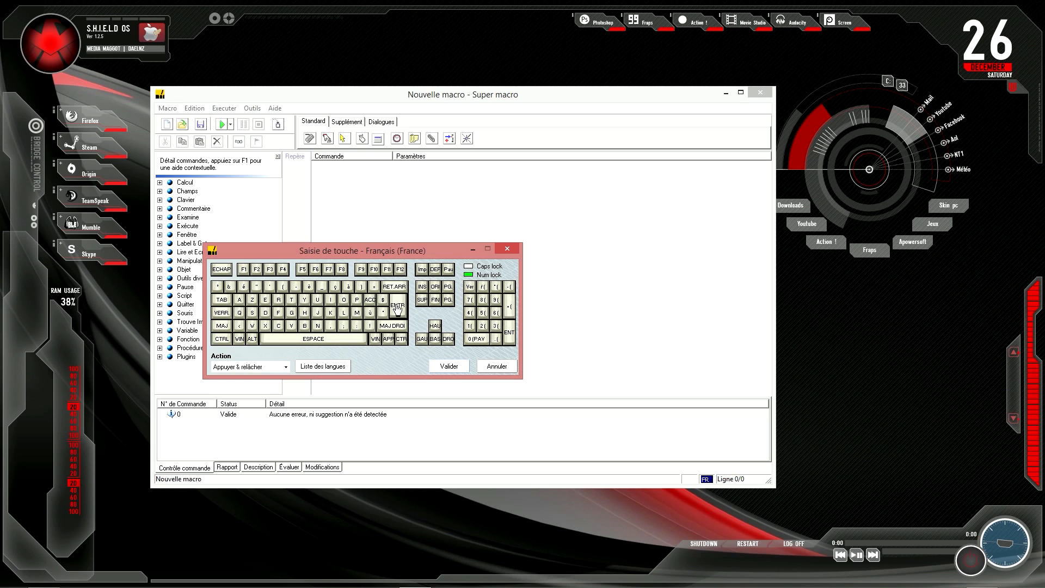
pyautogui.click(506, 249)
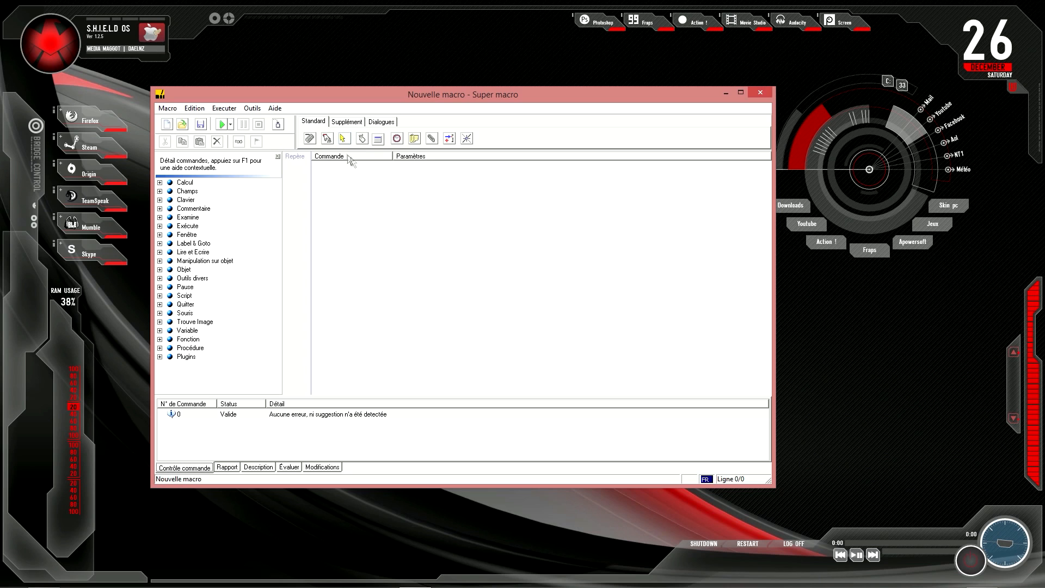
pyautogui.click(360, 140)
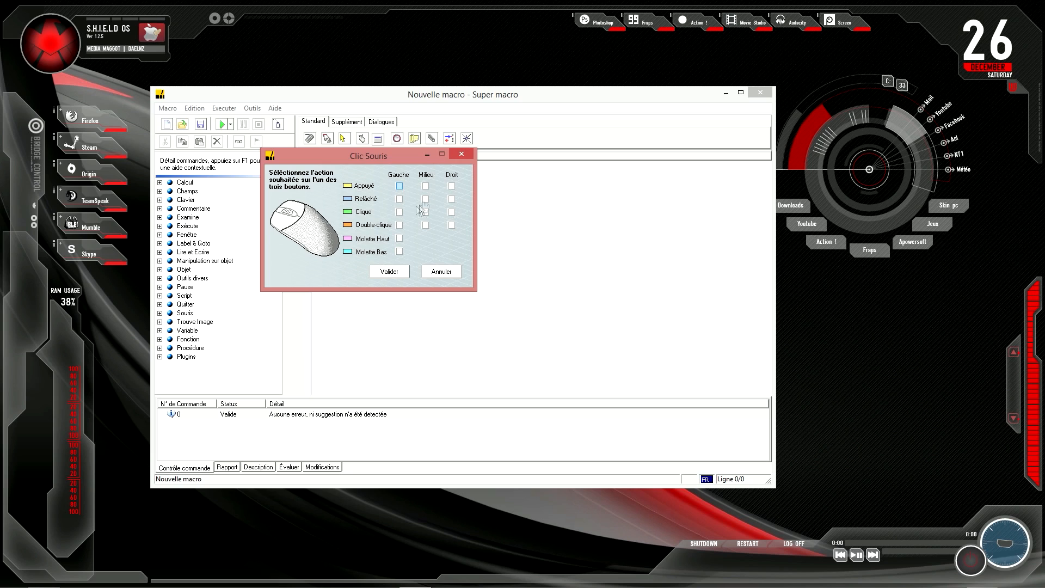
# Dismiss the Clic Souris dialog so the 'Nouvelle macro' command list stays empty.
pyautogui.click(461, 154)
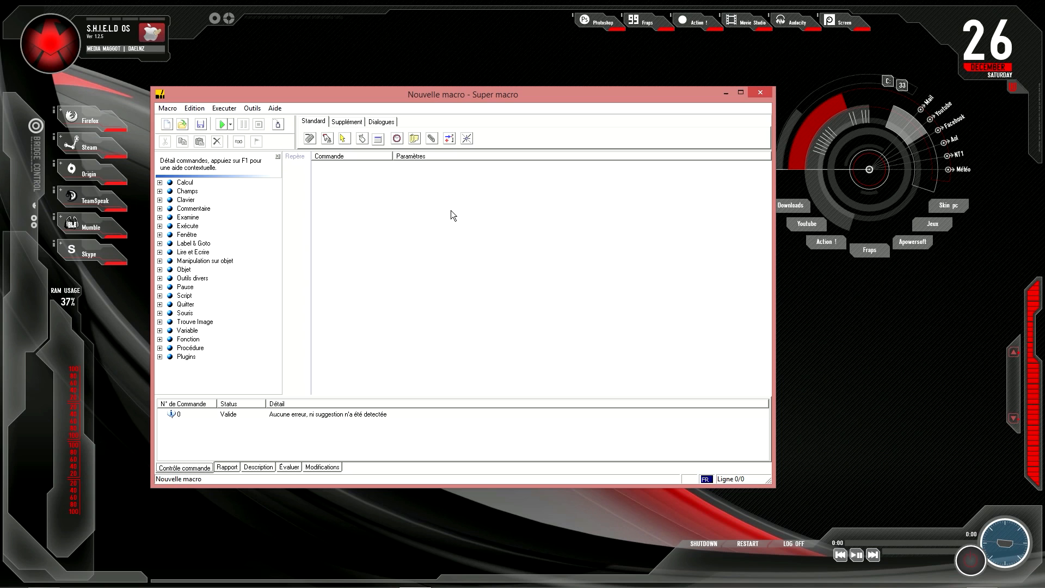
# In a new Firefox tab, search 'fortadp' and open the Fort Ad Pays home page.
pyautogui.moveTo(381, 585)
pyautogui.click(44, 582)
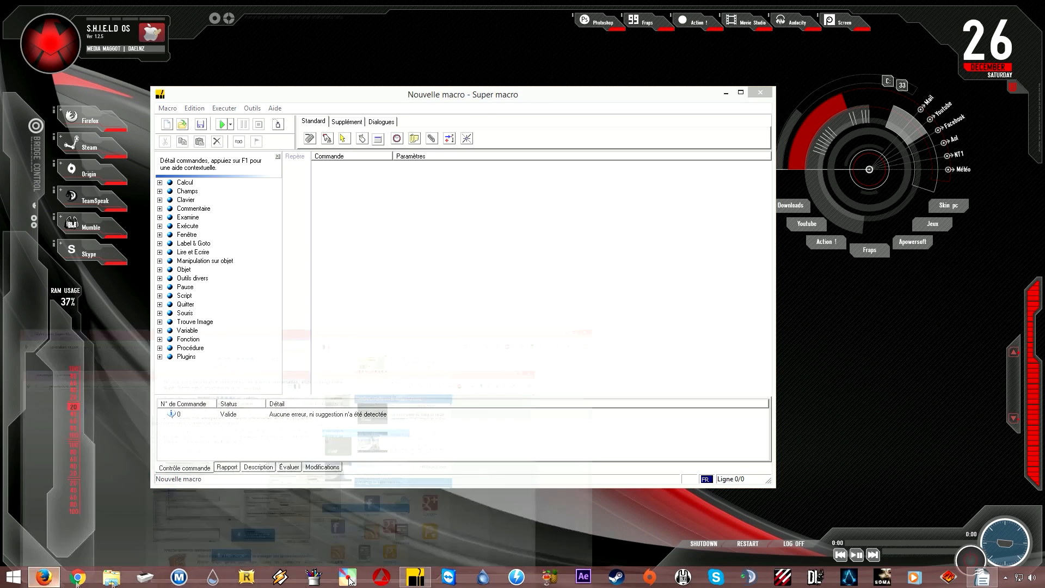
pyautogui.click(130, 10)
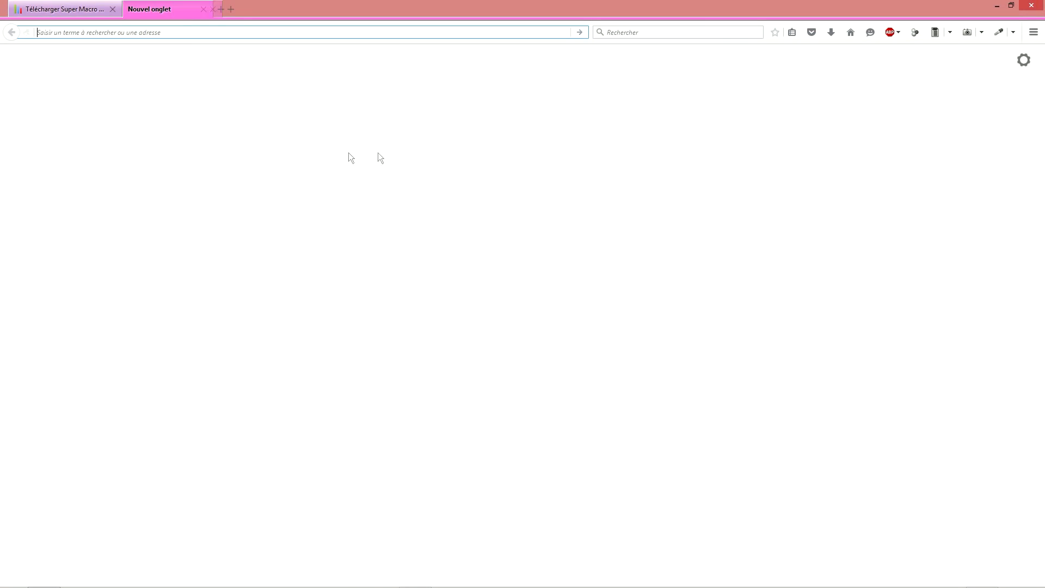
pyautogui.click(648, 32)
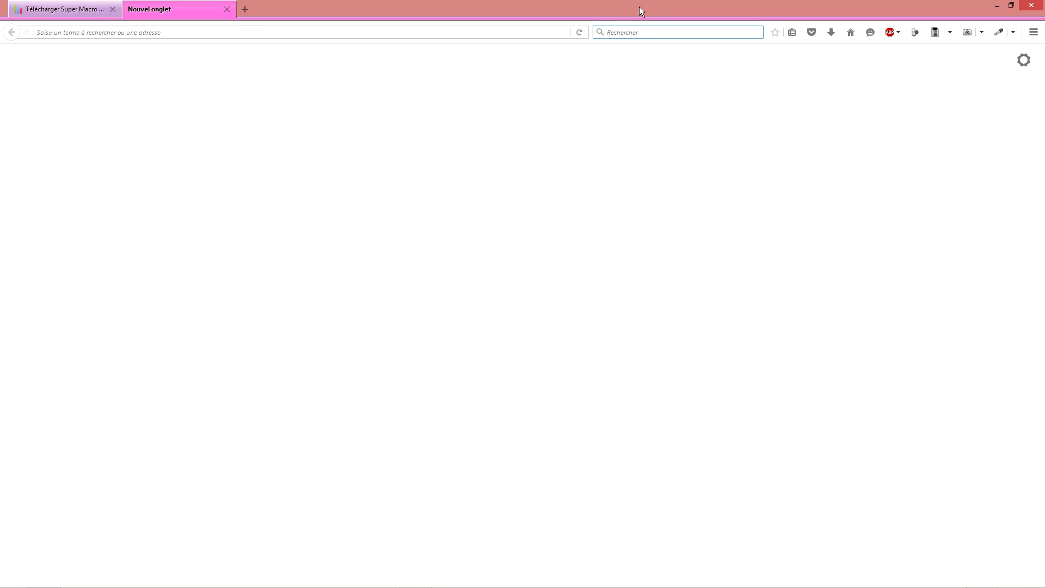
pyautogui.write('fortad')
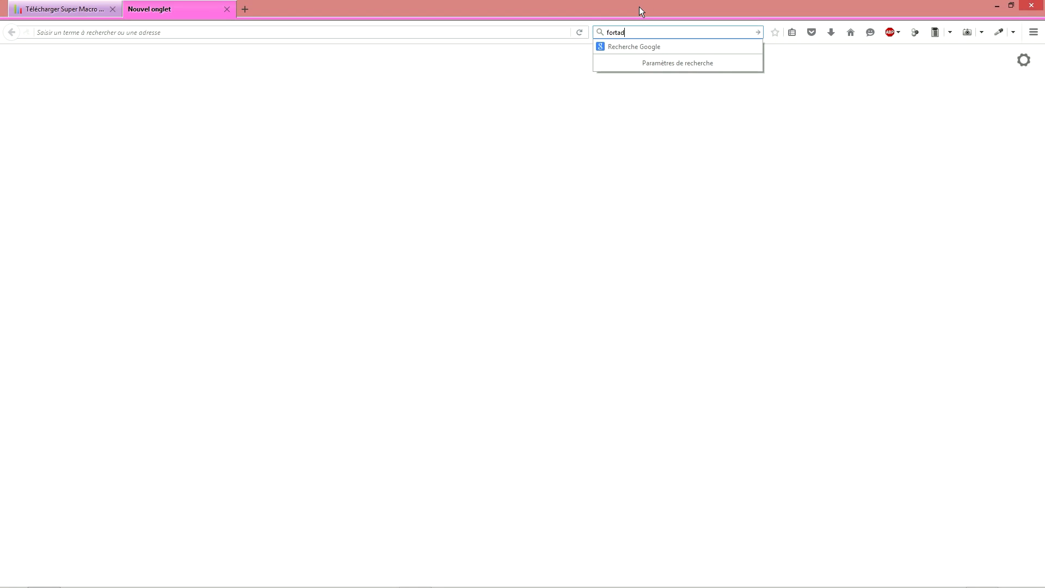
pyautogui.write('pays')
pyautogui.press('Return')
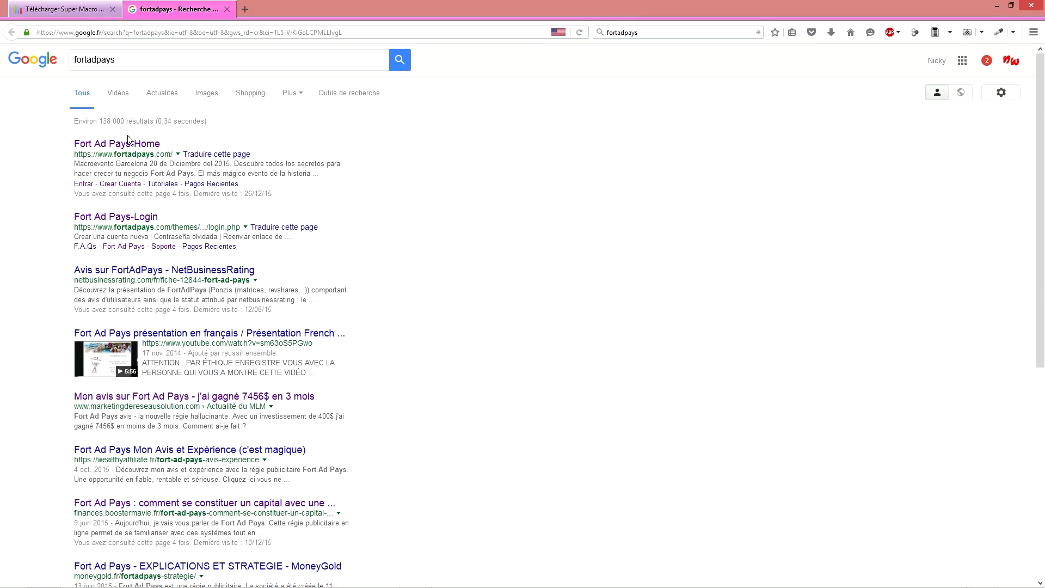
pyautogui.click(129, 145)
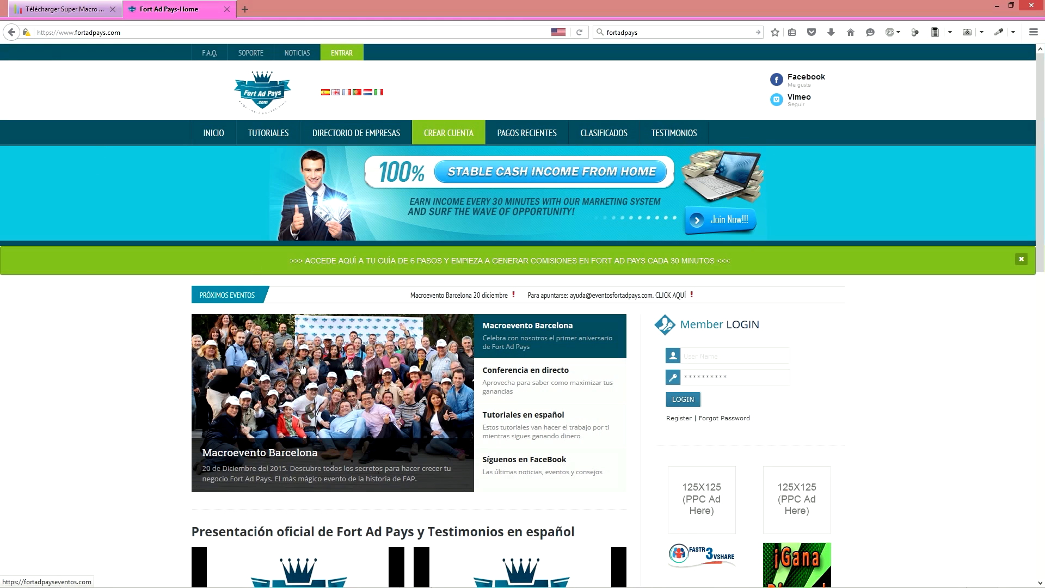
# Copy the fortadpays.com address from the URL bar and return to Super Macro.
pyautogui.click(96, 32)
pyautogui.hotkey('ctrl', 'c')
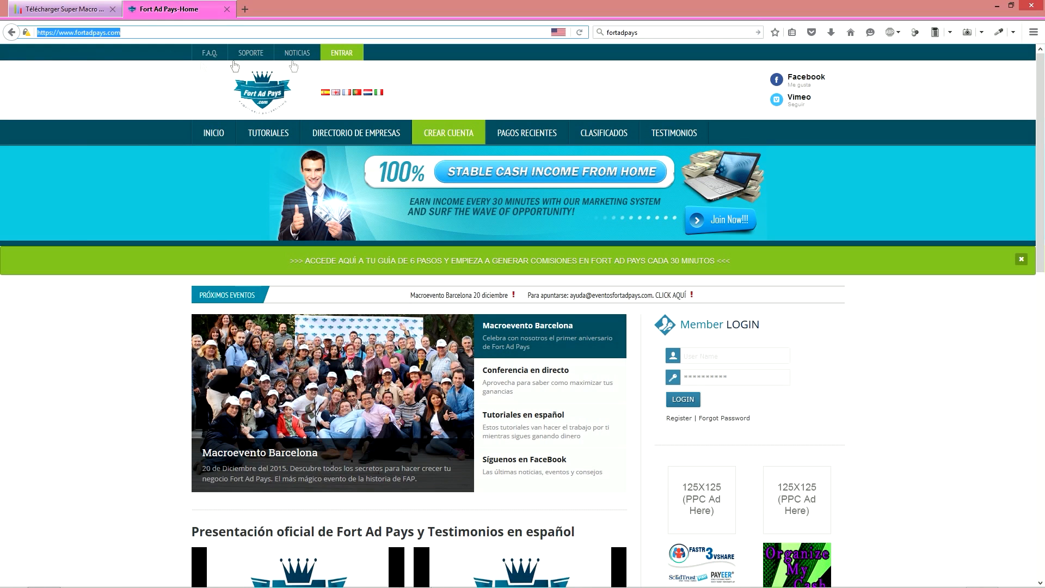
pyautogui.rightClick(88, 29)
pyautogui.click(109, 68)
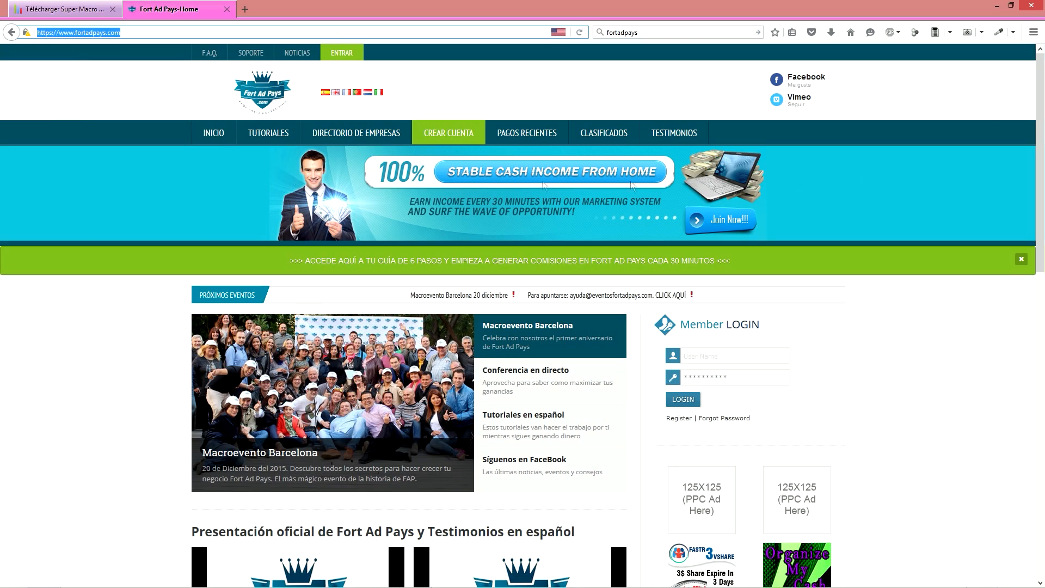
pyautogui.click(997, 5)
pyautogui.moveTo(441, 102); pyautogui.dragTo(456, 109)
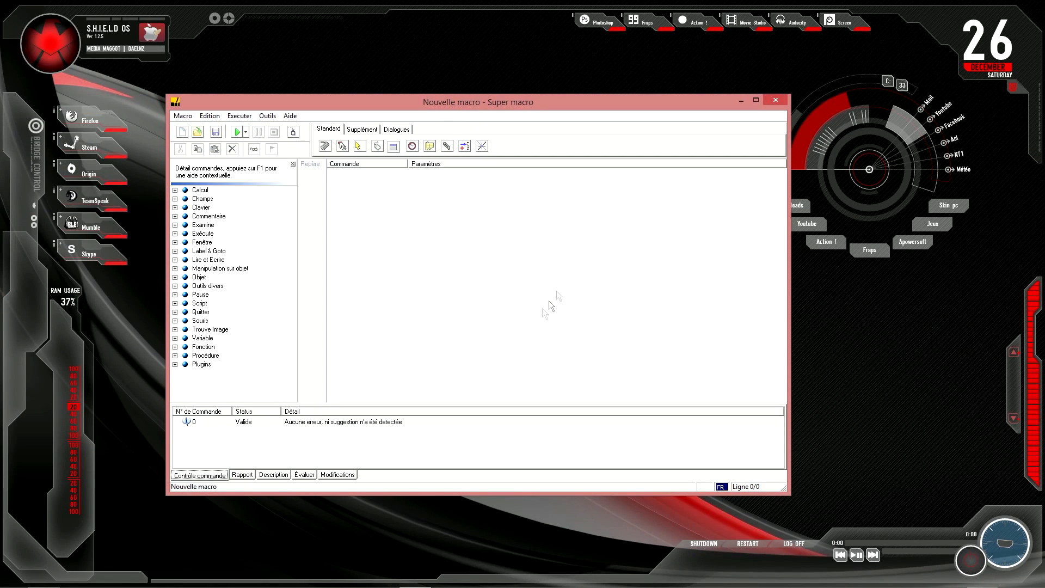
pyautogui.click(430, 146)
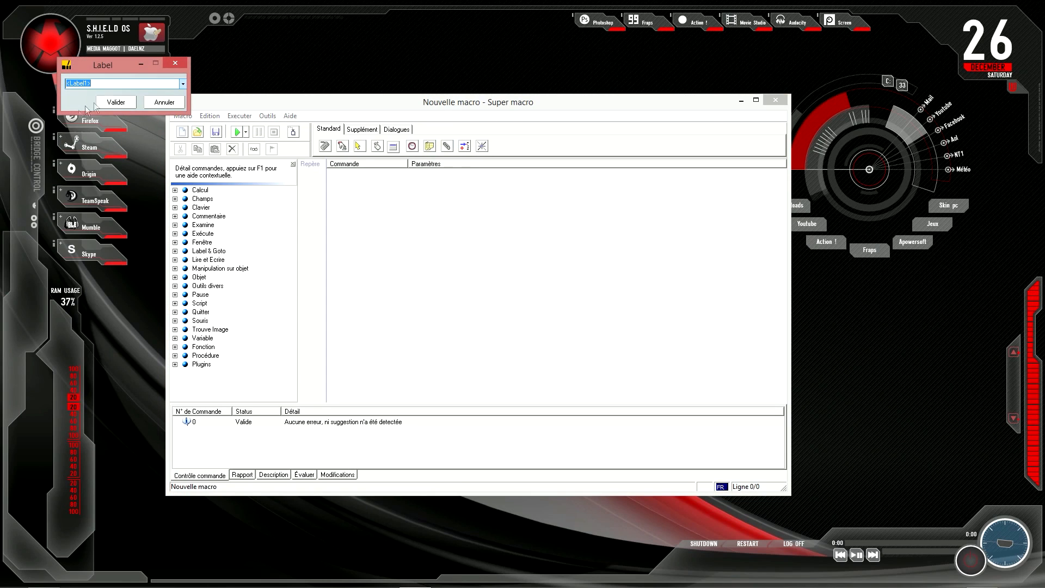
pyautogui.click(116, 102)
pyautogui.click(459, 147)
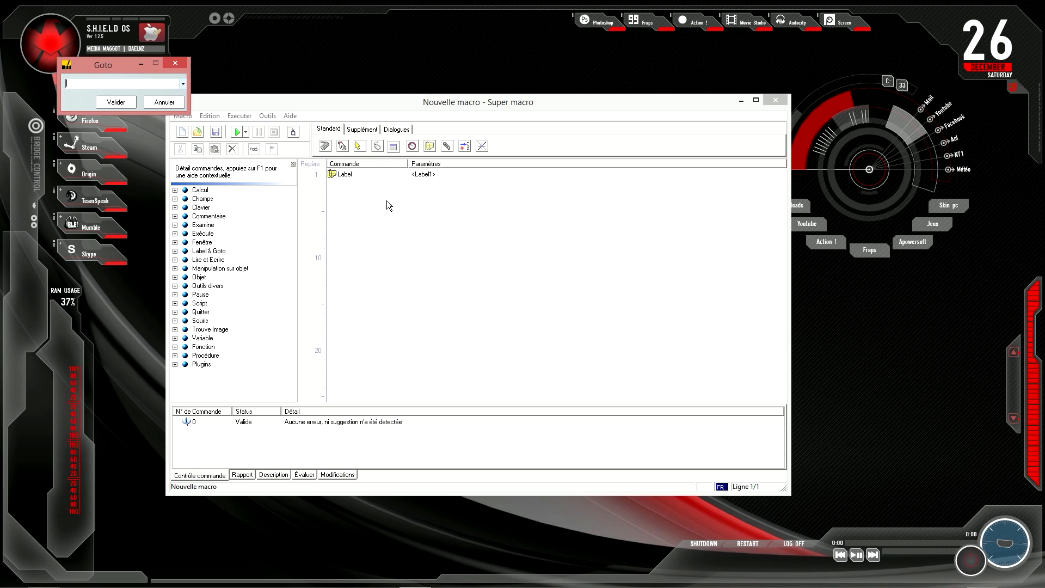
pyautogui.press('Escape')
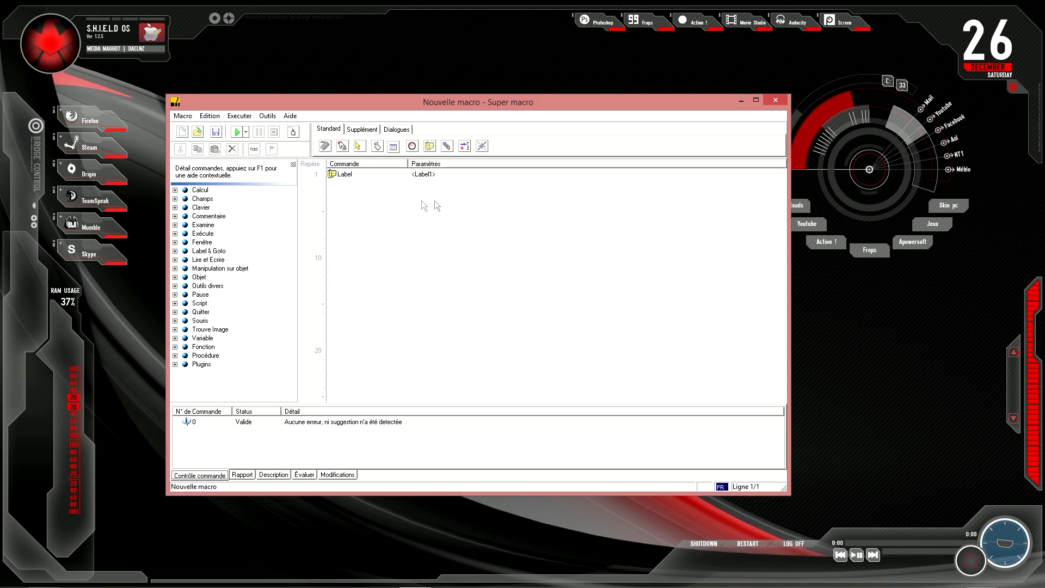
pyautogui.click(345, 174)
pyautogui.press('Delete')
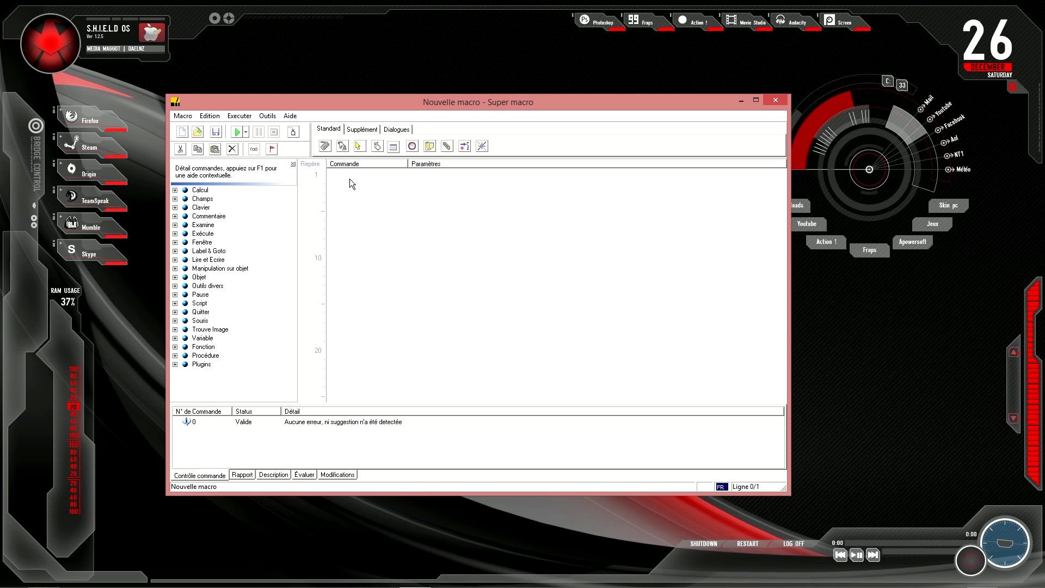
pyautogui.click(392, 146)
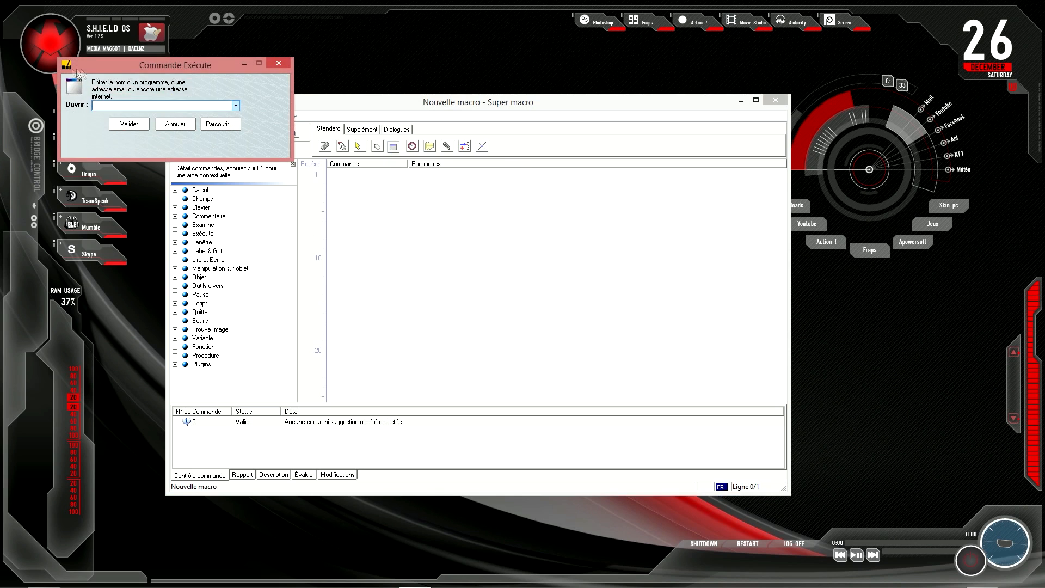
pyautogui.moveTo(136, 65); pyautogui.dragTo(303, 155)
pyautogui.click(283, 197)
pyautogui.hotkey('ctrl', 'v')
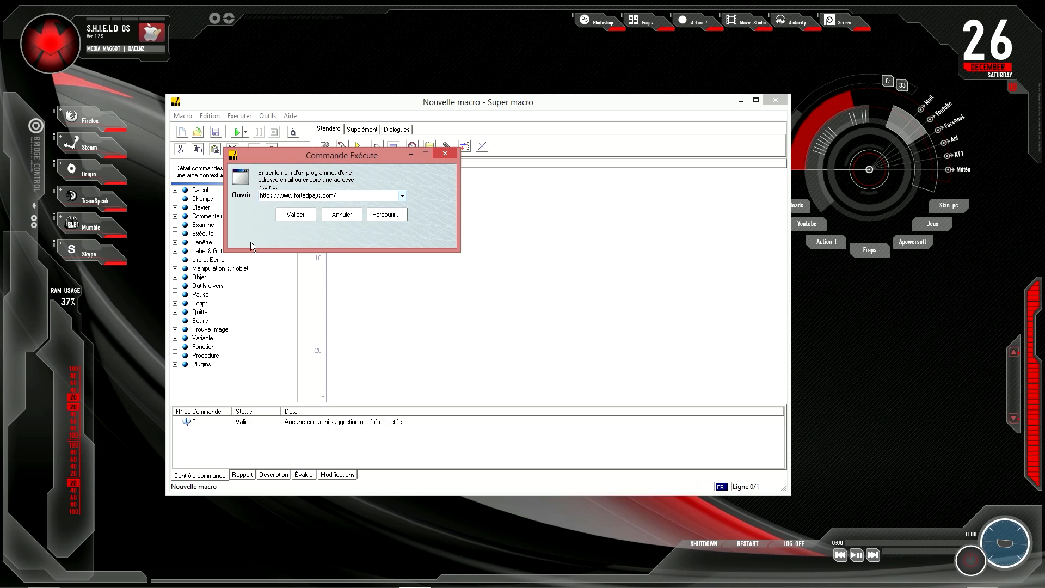
pyautogui.click(299, 217)
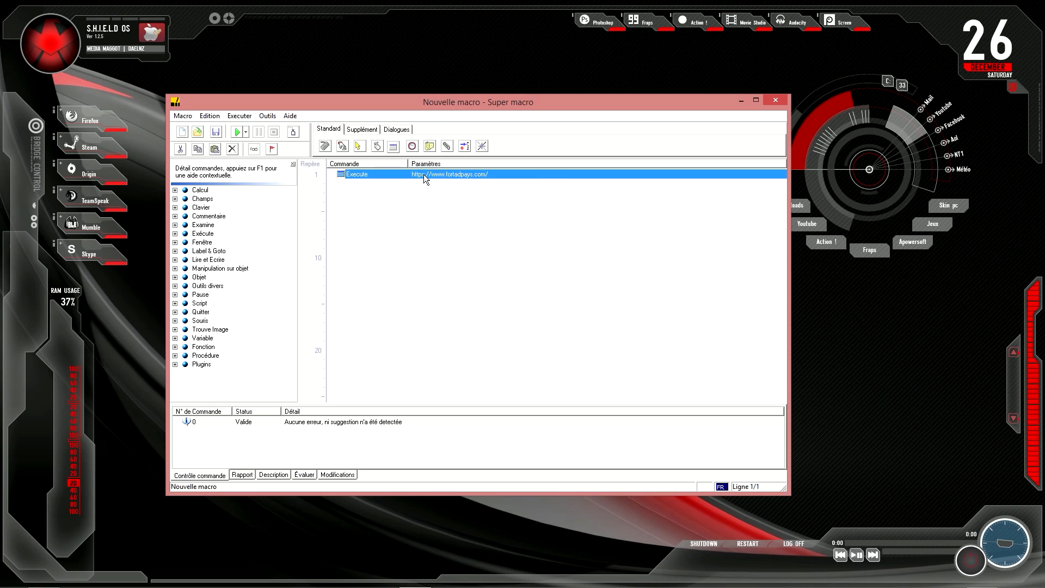
pyautogui.moveTo(350, 585)
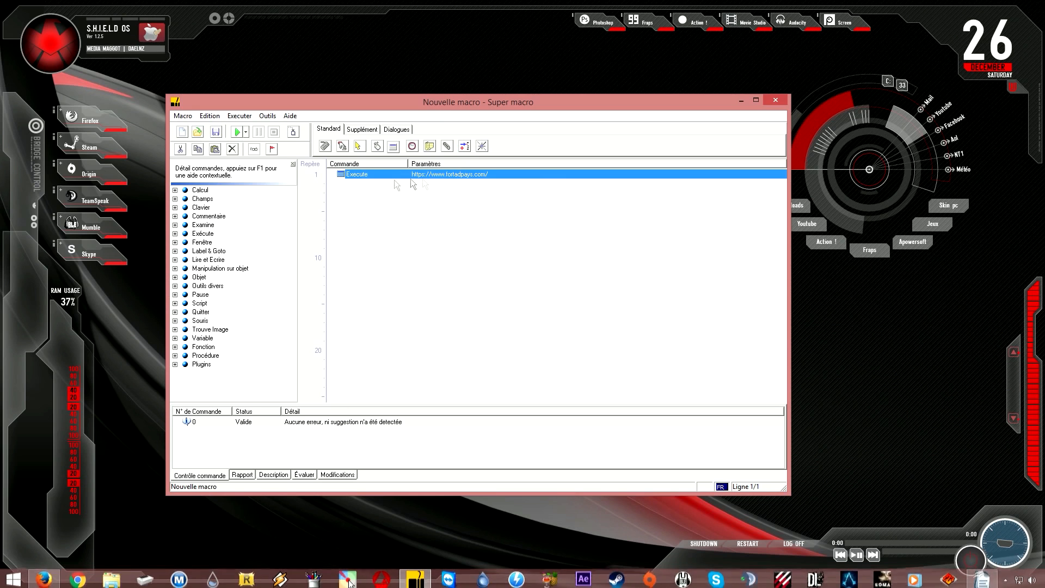
pyautogui.click(44, 580)
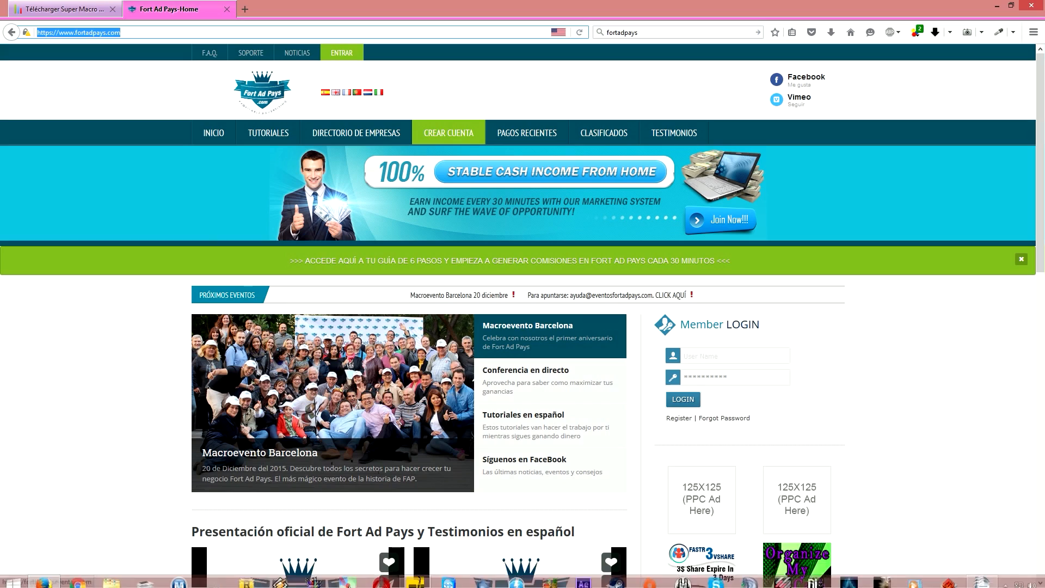
pyautogui.click(411, 579)
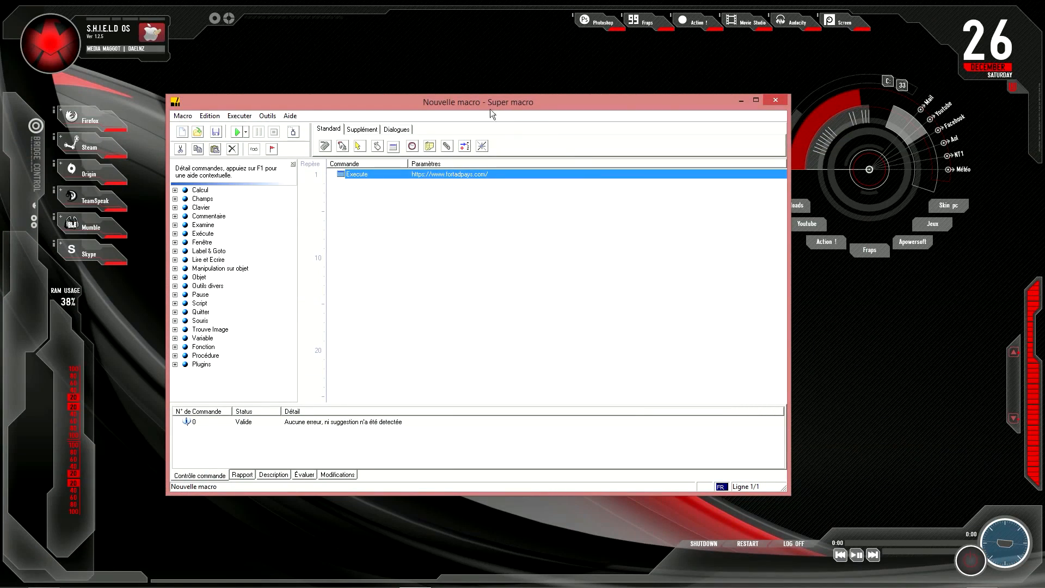
# Add a Pause of 00:00:05 after the Execute line.
pyautogui.click(412, 146)
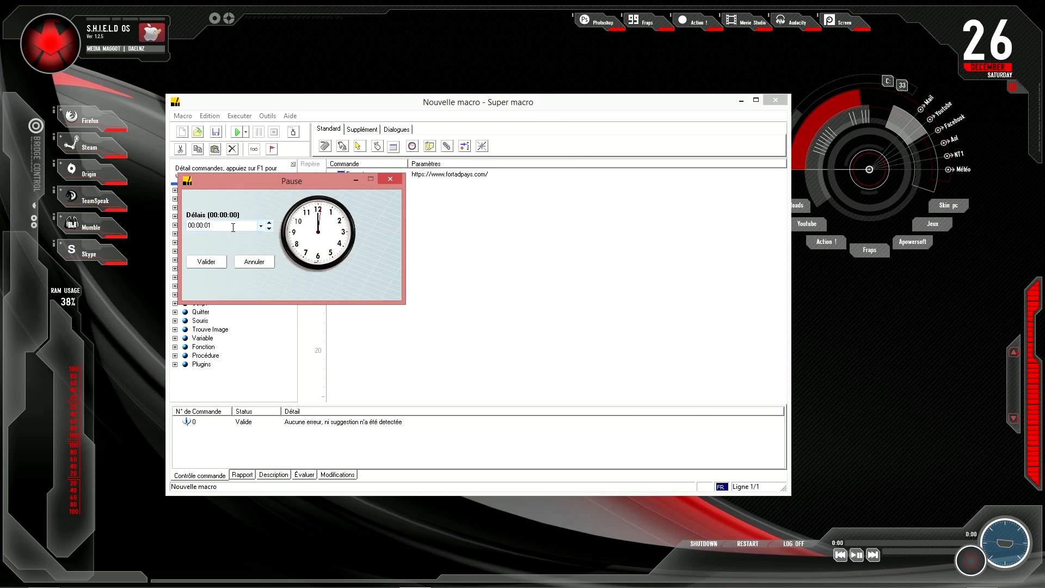
pyautogui.click(232, 225)
pyautogui.click(206, 261)
pyautogui.click(429, 175)
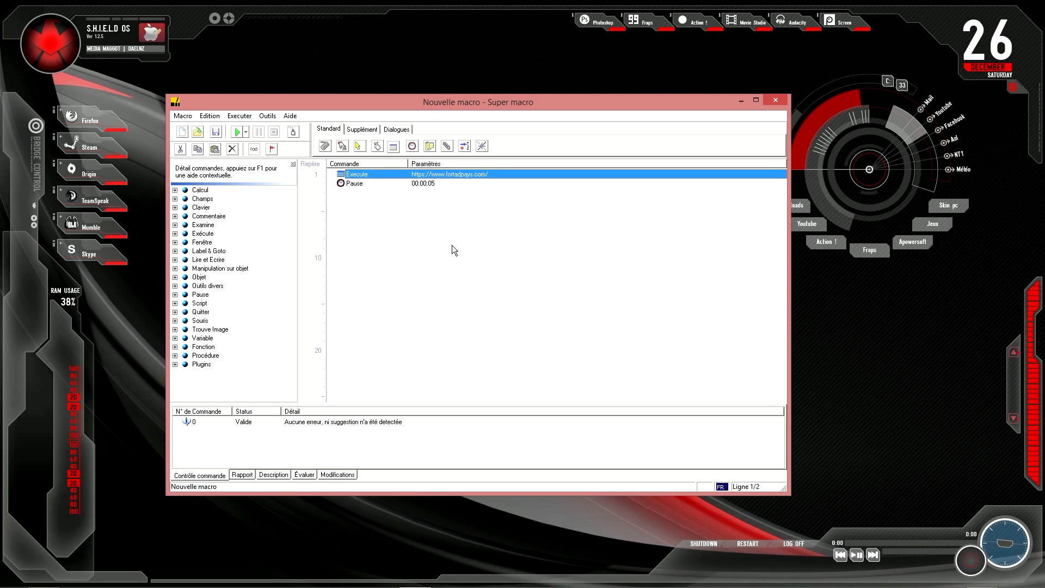
pyautogui.press('Down')
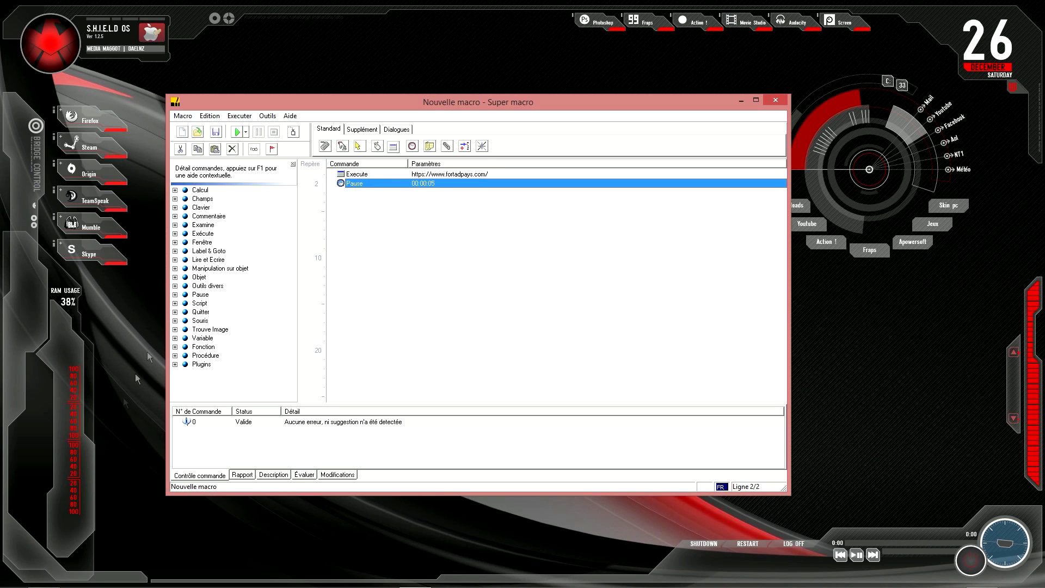
# Move the macro editor to the upper-left so the site's login form is visible.
pyautogui.click(43, 581)
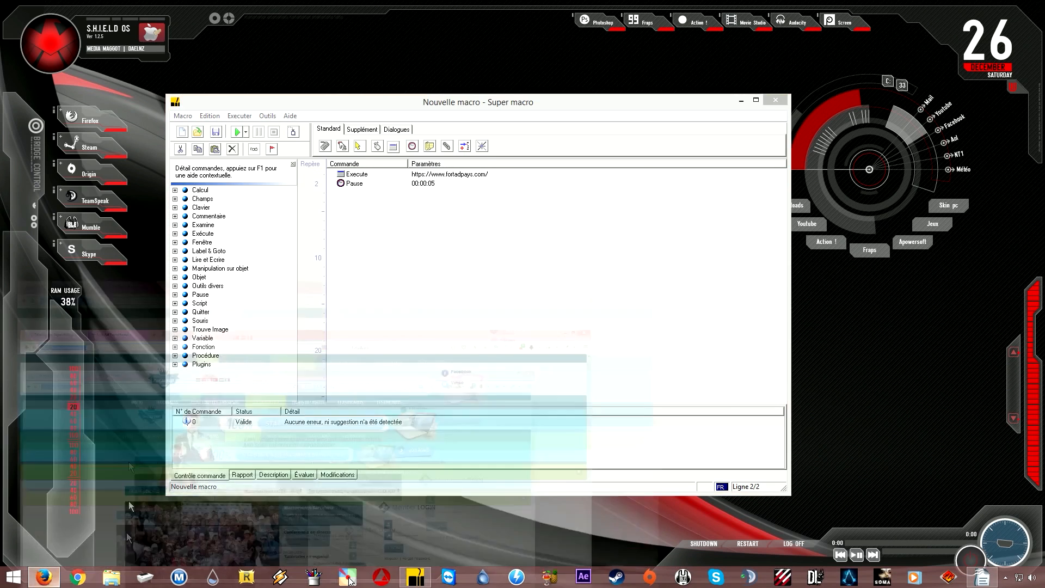
pyautogui.click(415, 580)
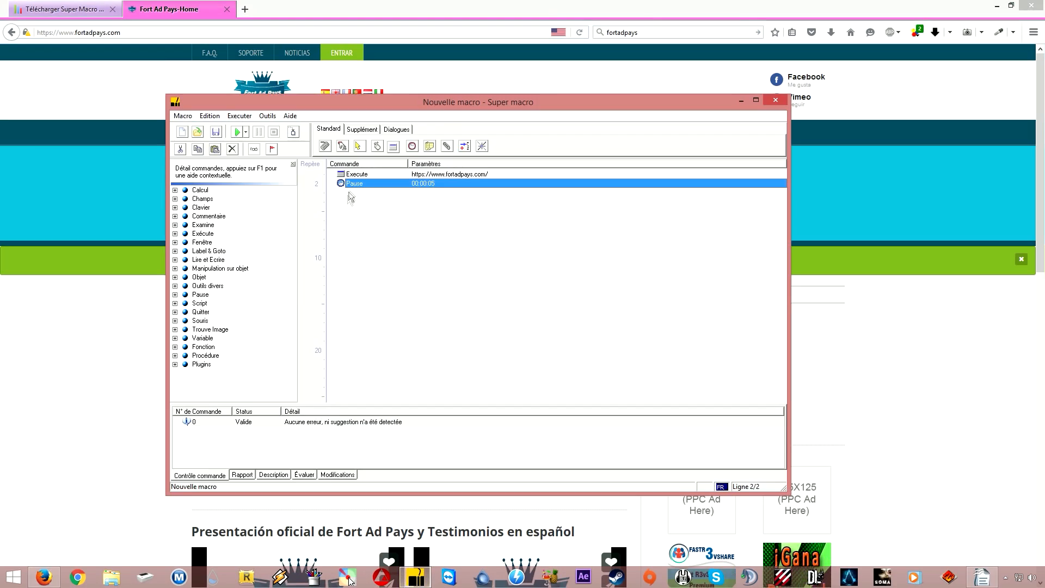
pyautogui.moveTo(455, 102); pyautogui.dragTo(310, 76)
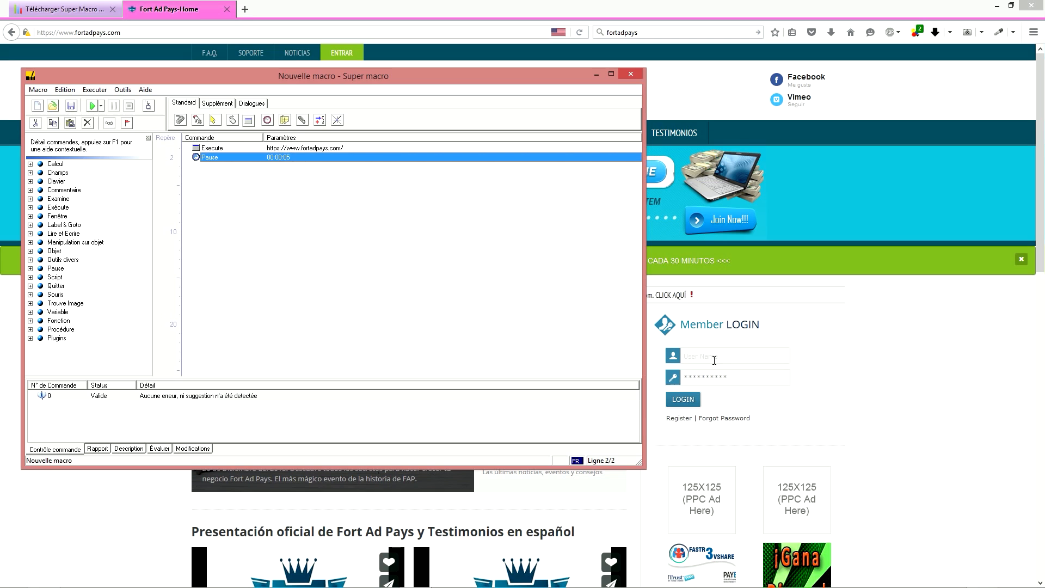
# Add a Move Mouse command to the username field at 1280, 655, captured with ALT+C.
pyautogui.click(213, 121)
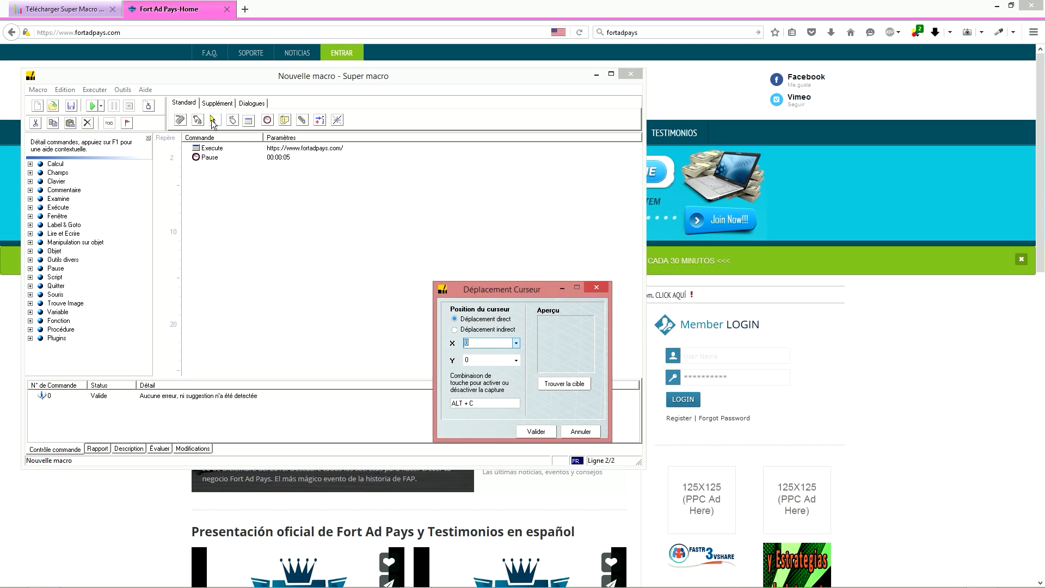
pyautogui.moveTo(523, 296); pyautogui.dragTo(376, 192)
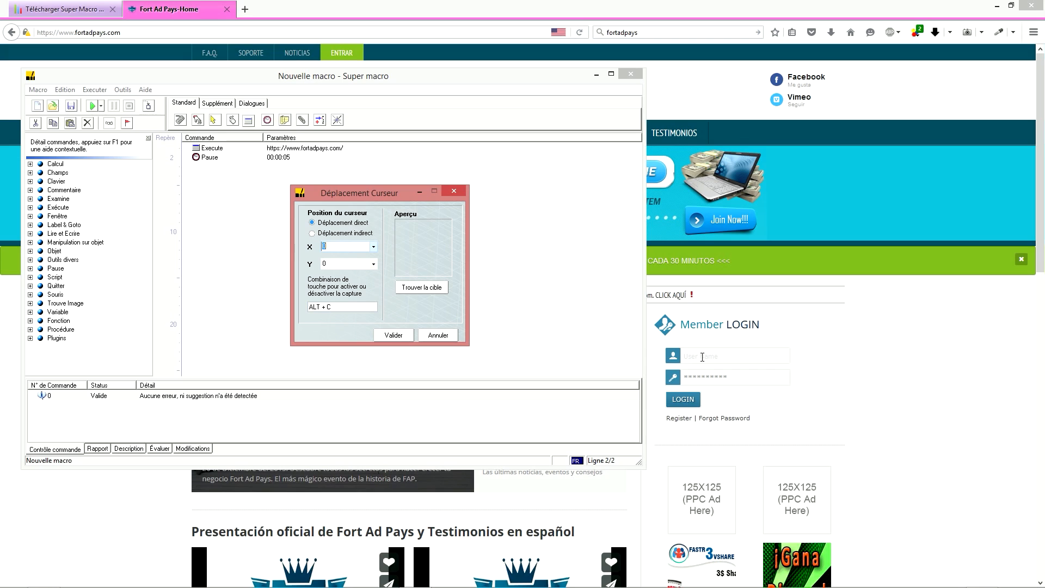
pyautogui.hotkey('alt', 'c')
pyautogui.hotkey('alt', 'c')
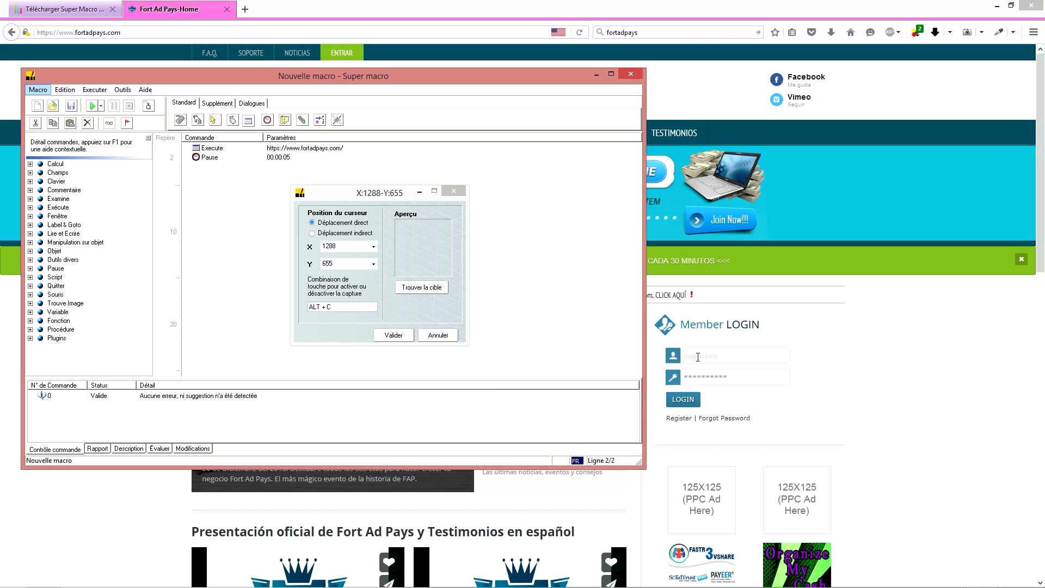
pyautogui.hotkey('alt', 'c')
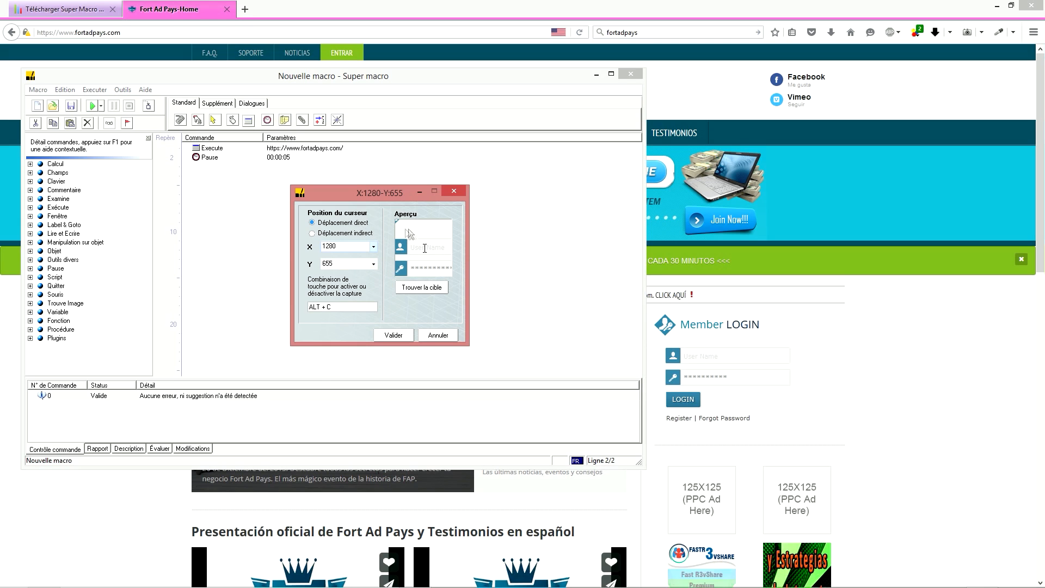
pyautogui.click(399, 338)
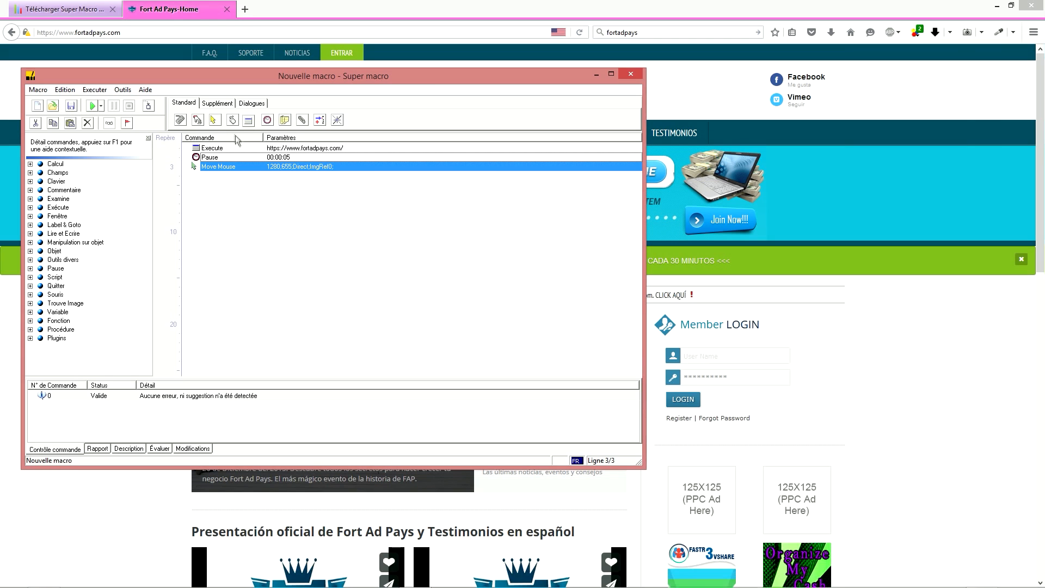
# Add a single left-click command after the mouse move, then bring the Fort Ad Pays page forward.
pyautogui.click(232, 121)
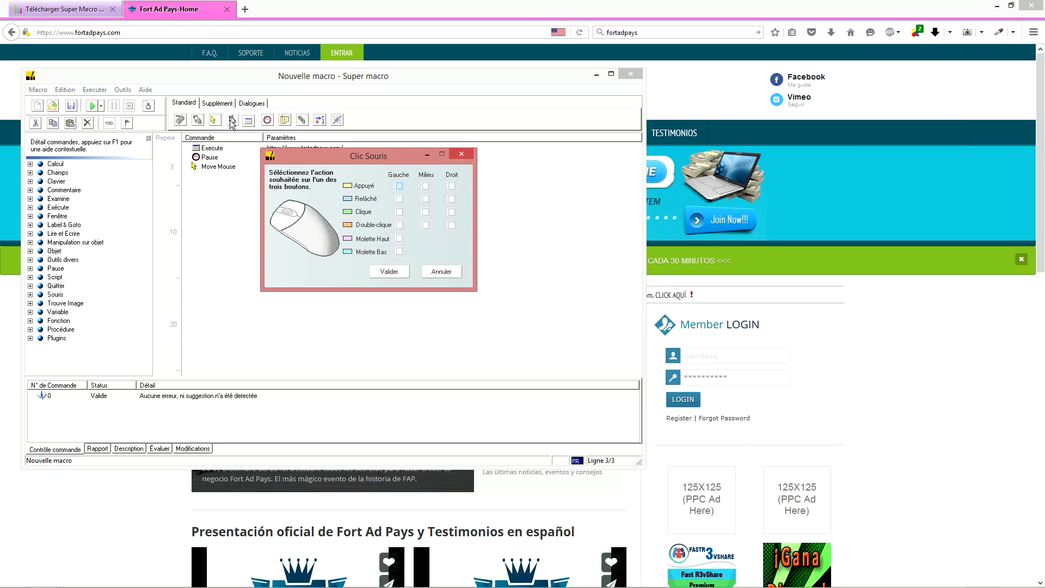
pyautogui.moveTo(394, 157); pyautogui.dragTo(418, 211)
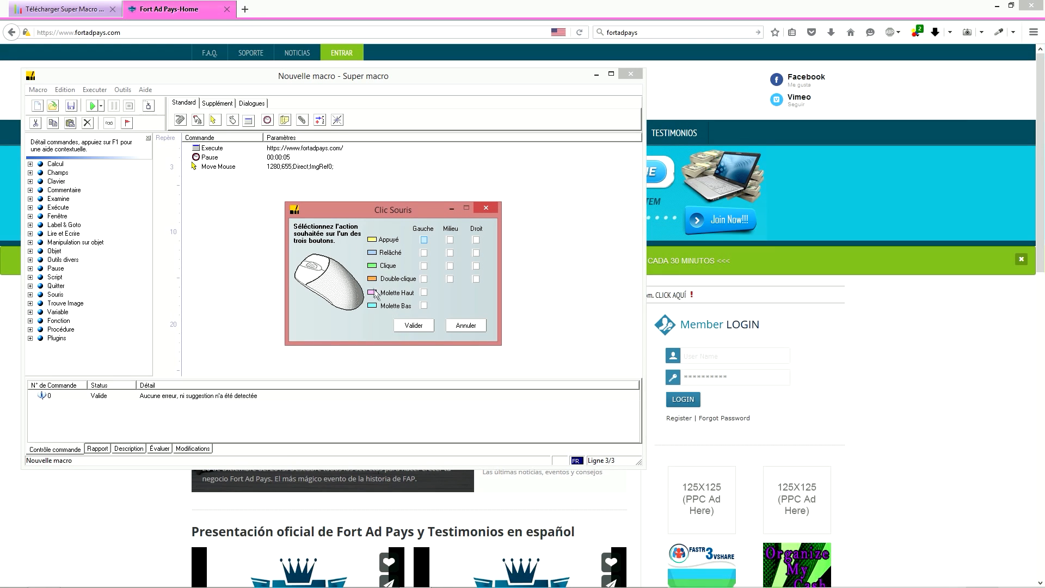
pyautogui.click(423, 267)
pyautogui.click(415, 326)
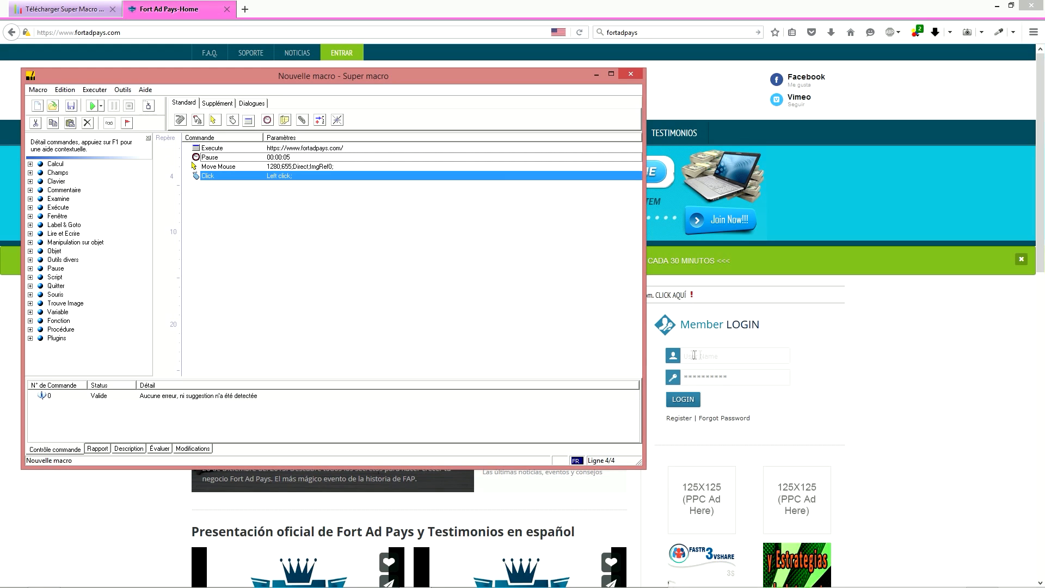
pyautogui.click(724, 357)
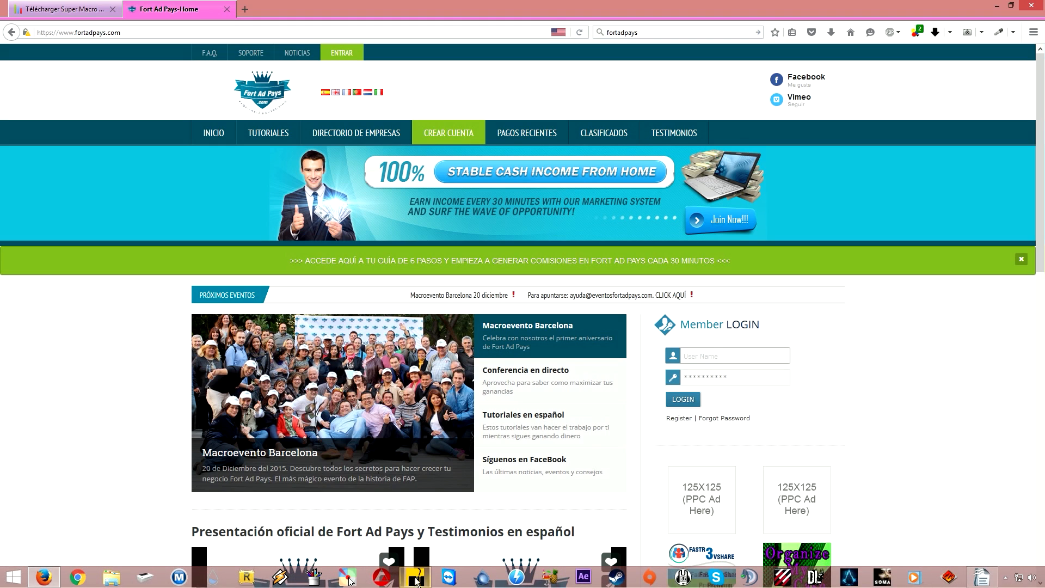
# Add a Type step that enters the site's account username.
pyautogui.click(417, 582)
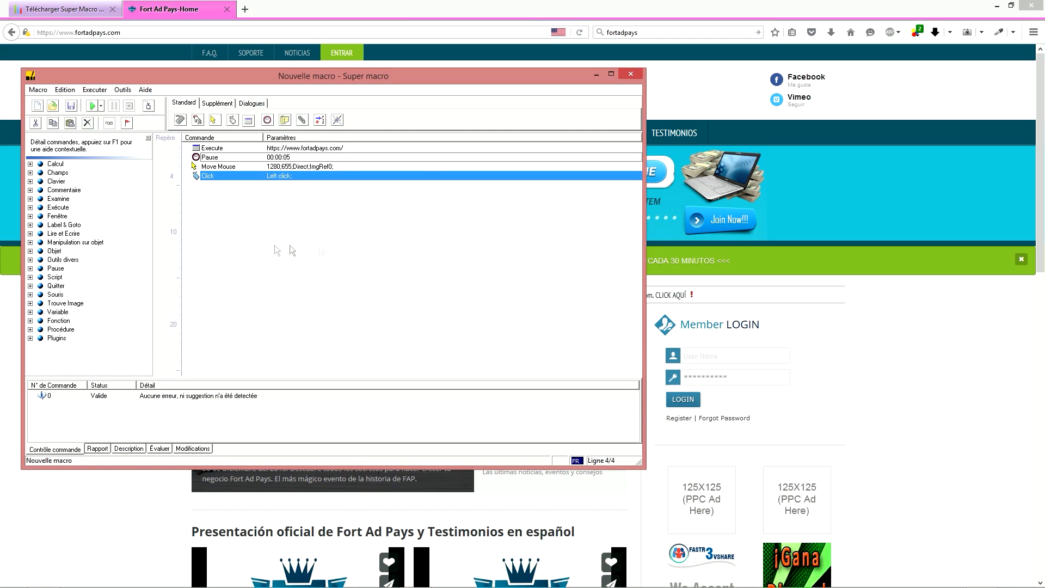
pyautogui.click(182, 121)
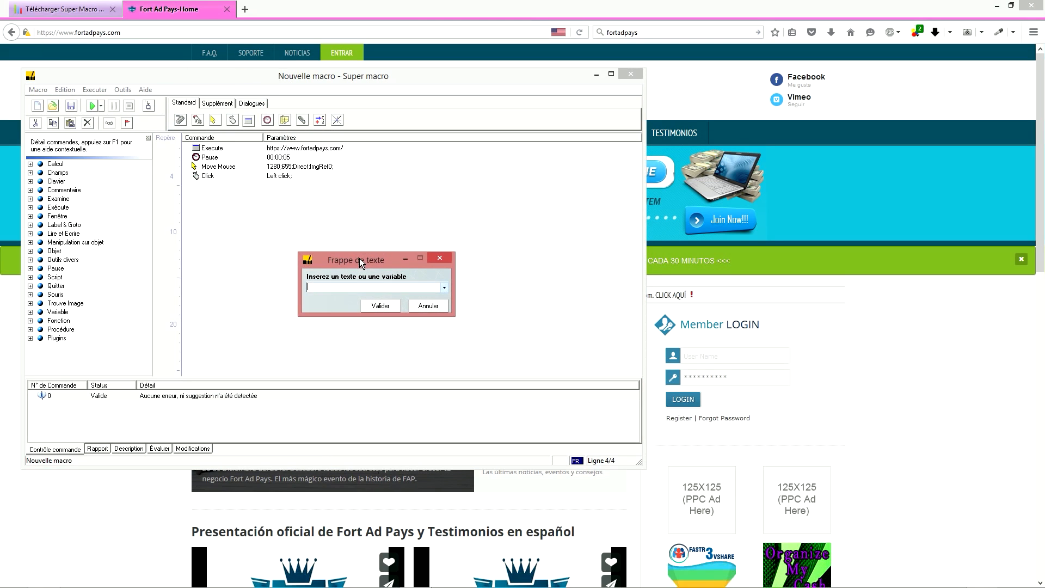
pyautogui.write('amande1105')
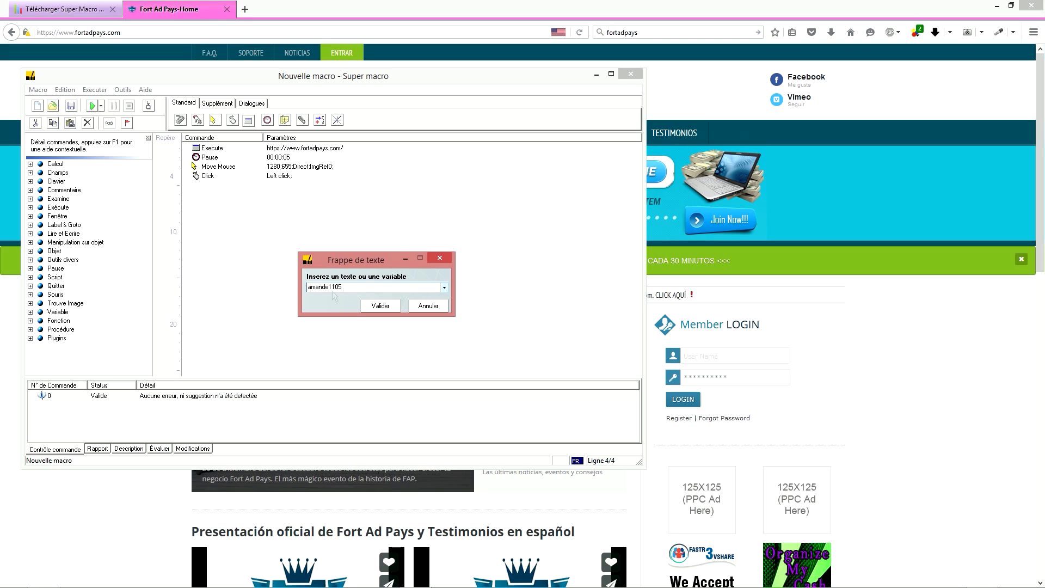
pyautogui.click(391, 306)
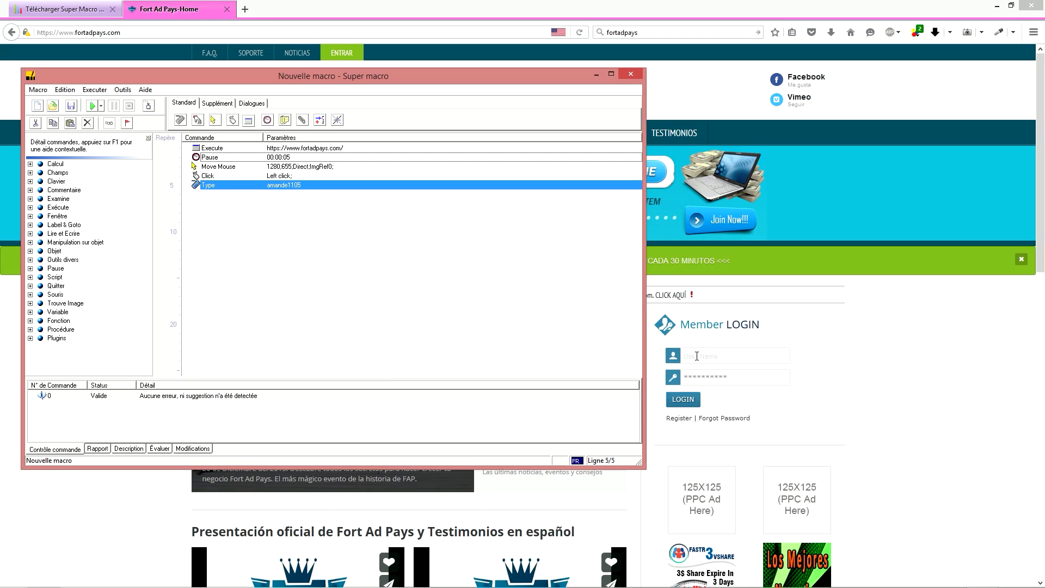
# Insert a 00:00:01 pause between the Click line and the Type step.
pyautogui.click(270, 175)
pyautogui.click(267, 119)
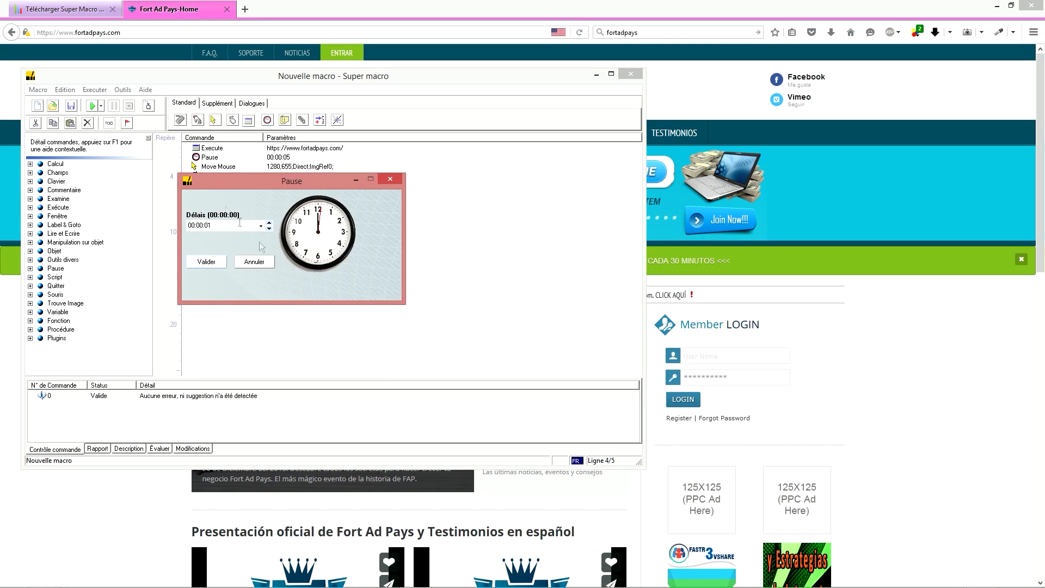
pyautogui.click(205, 264)
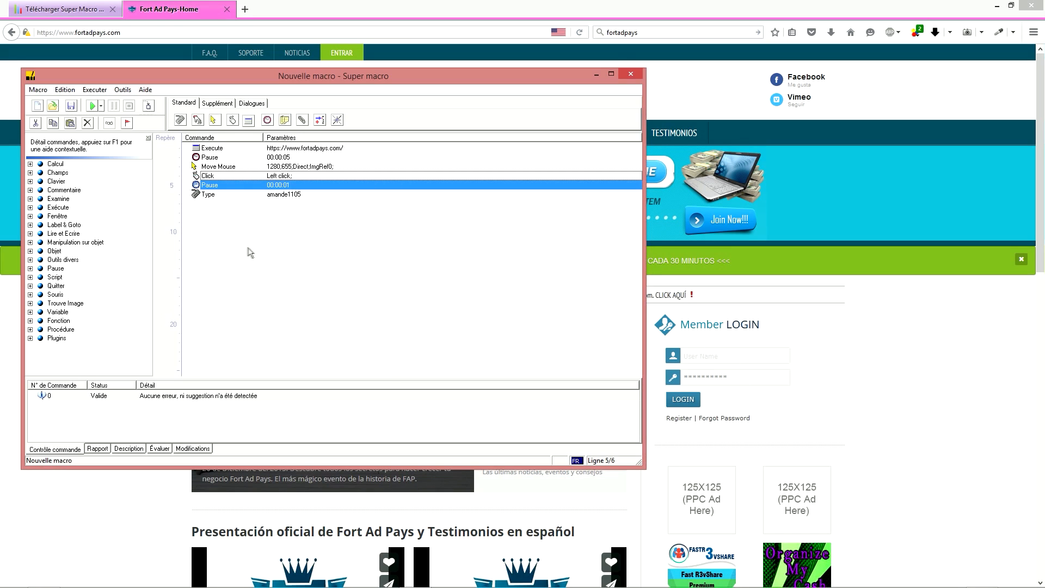
pyautogui.click(287, 195)
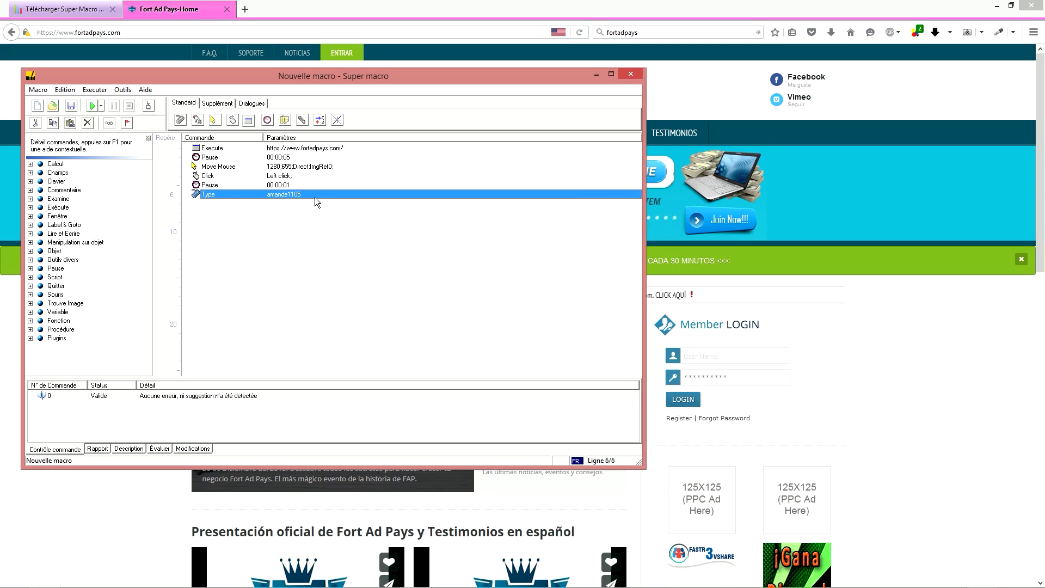
# Add a Move Mouse command to the password field at 1280, 695, captured with ALT+C.
pyautogui.click(214, 120)
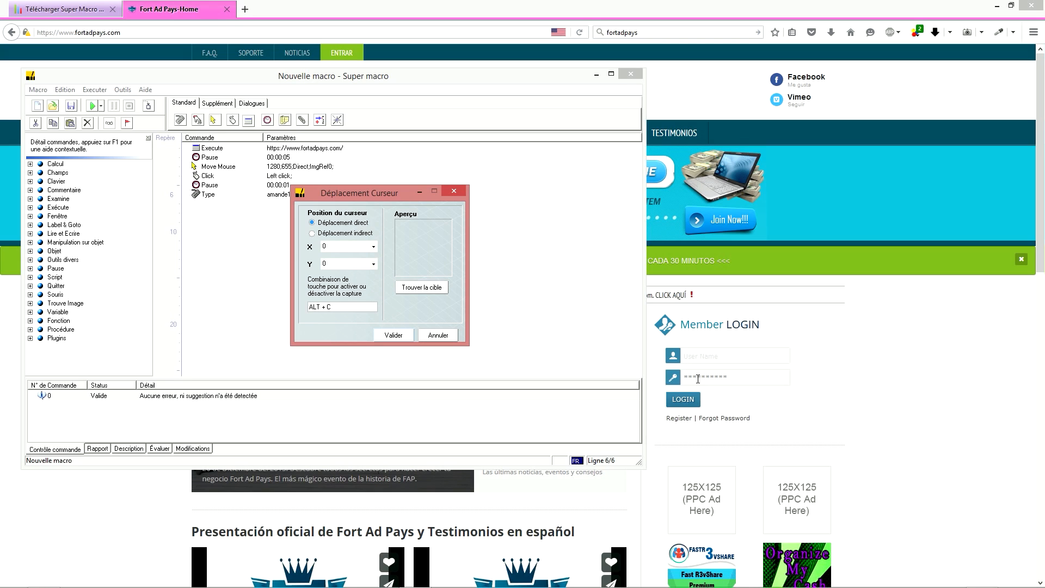
pyautogui.hotkey('alt', 'c')
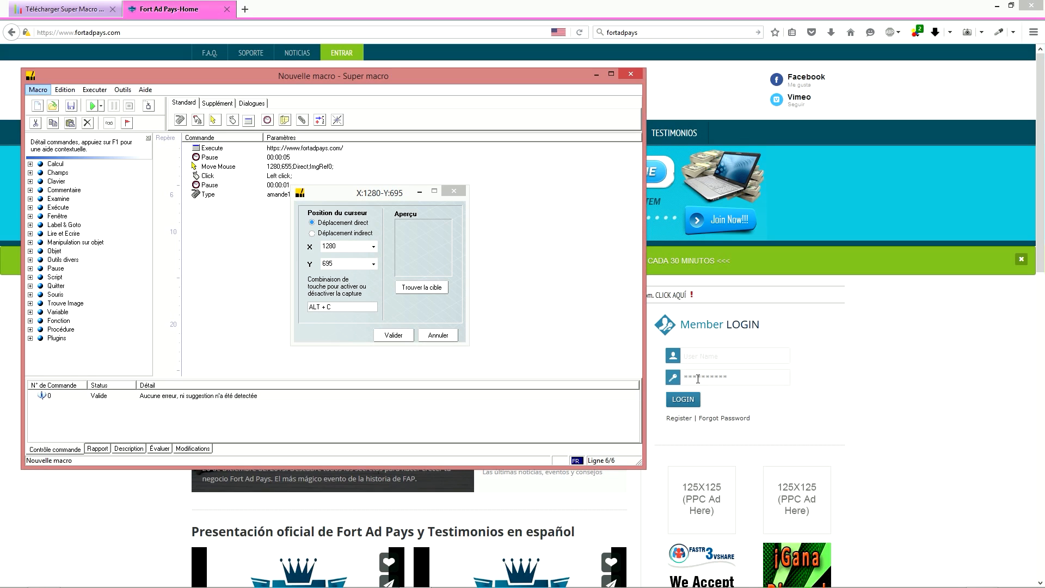
pyautogui.hotkey('alt', 'c')
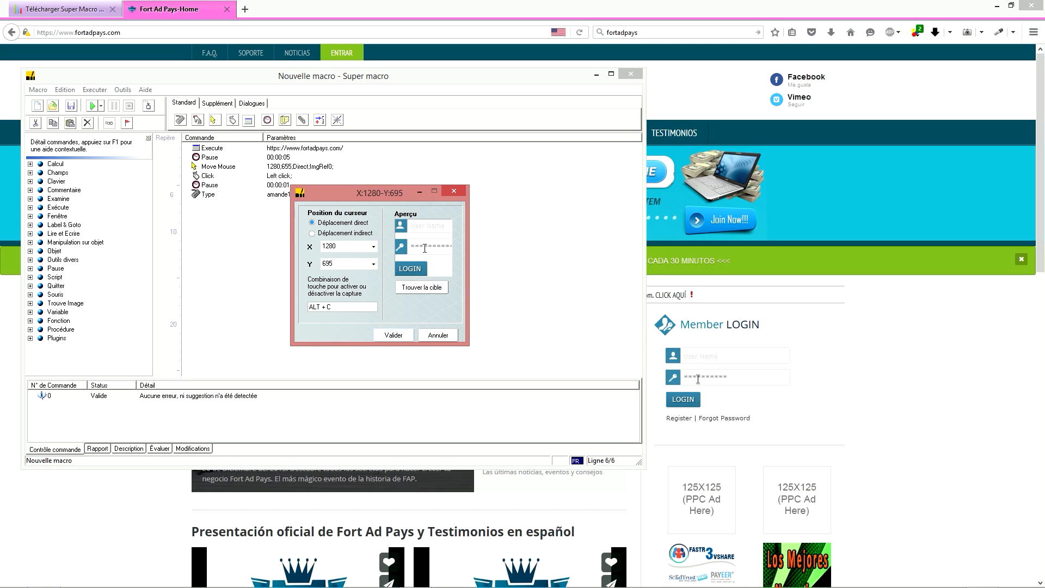
pyautogui.click(393, 335)
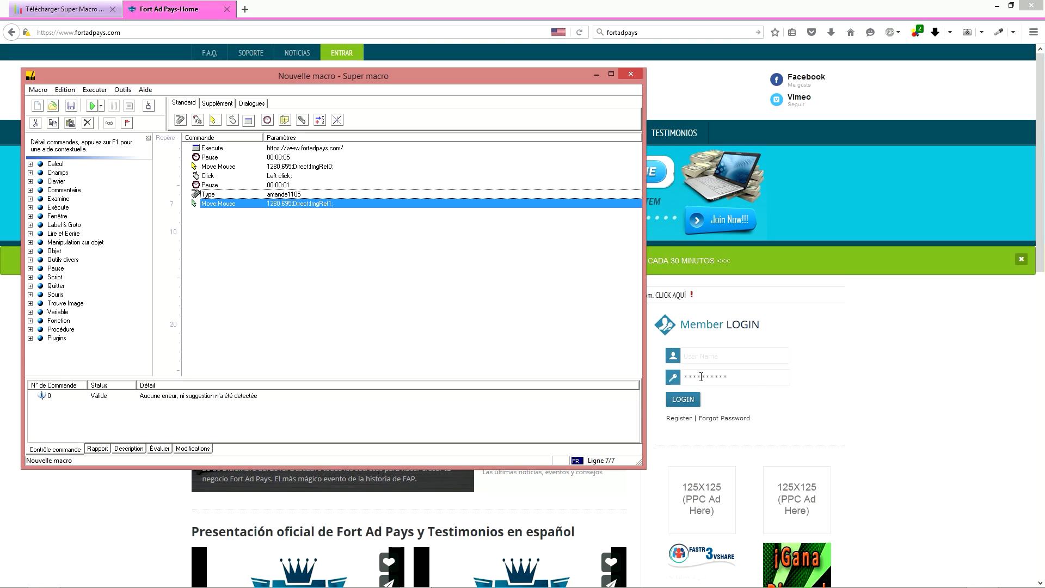
# Add a left double-click command after the second mouse move.
pyautogui.click(231, 121)
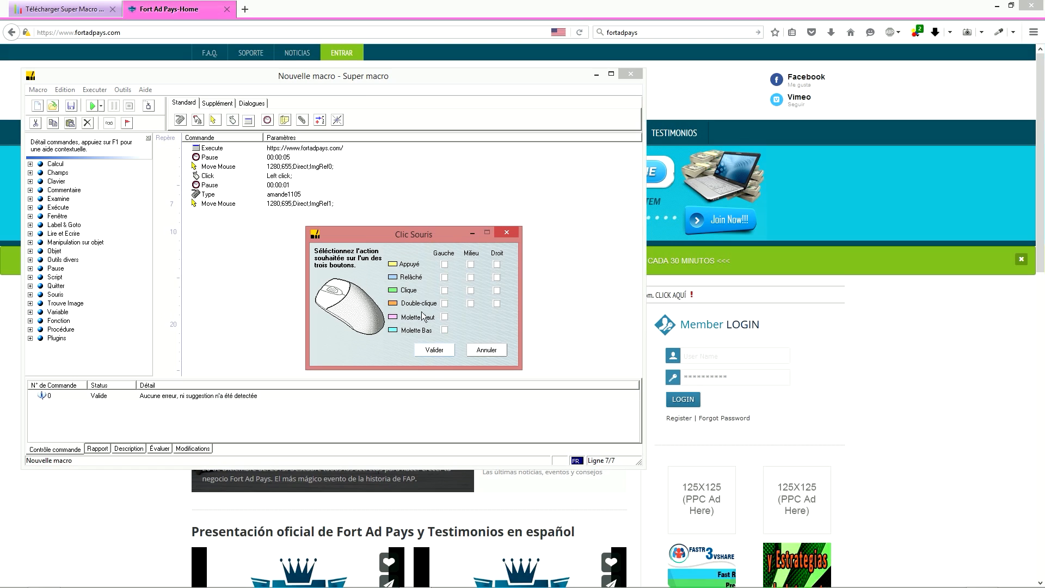
pyautogui.click(444, 303)
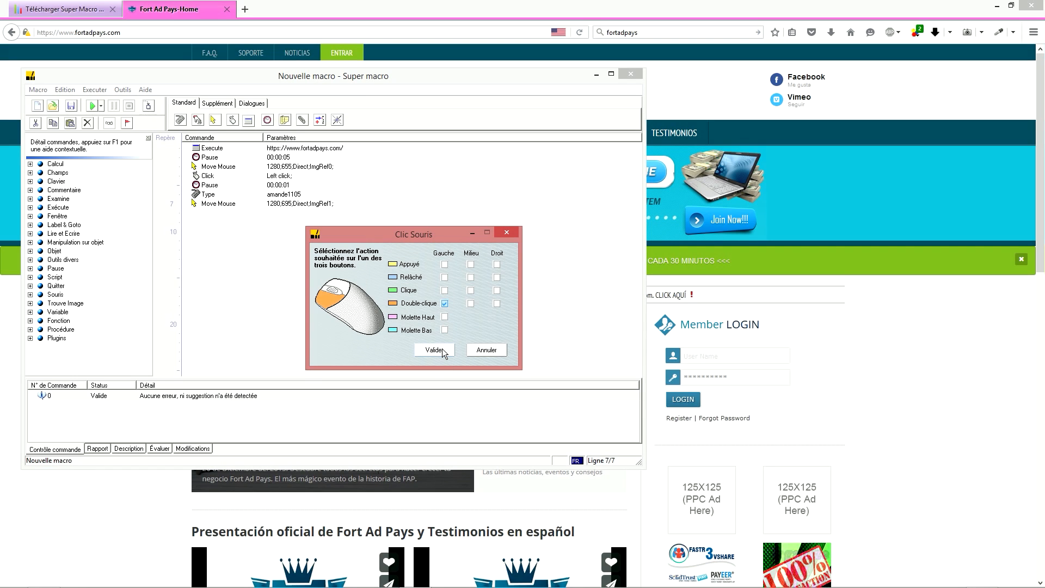
pyautogui.click(442, 349)
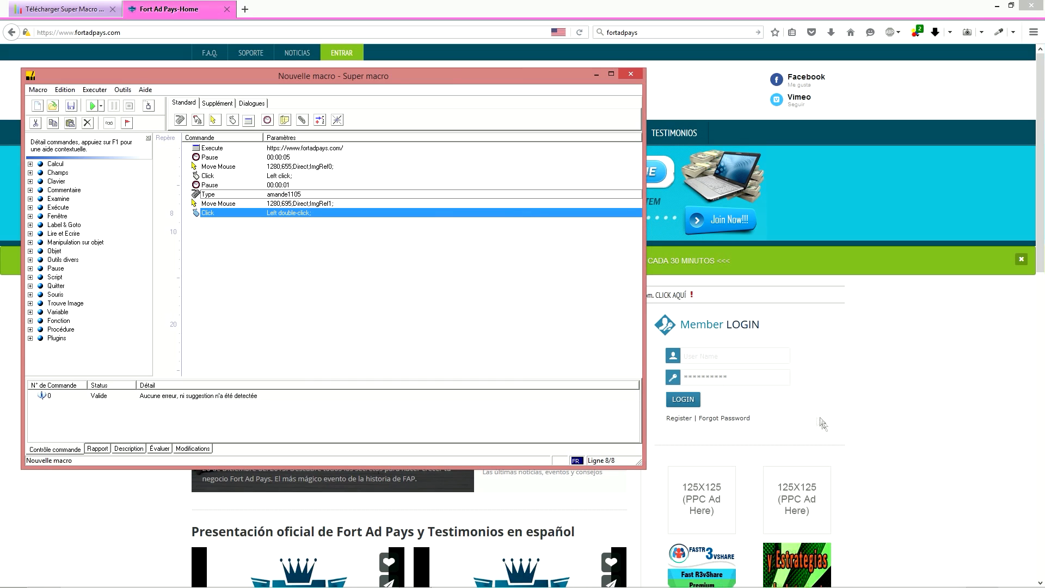
pyautogui.click(181, 120)
# Add a Type step that enters the account password after the double-click step.
pyautogui.moveTo(379, 262); pyautogui.dragTo(333, 260)
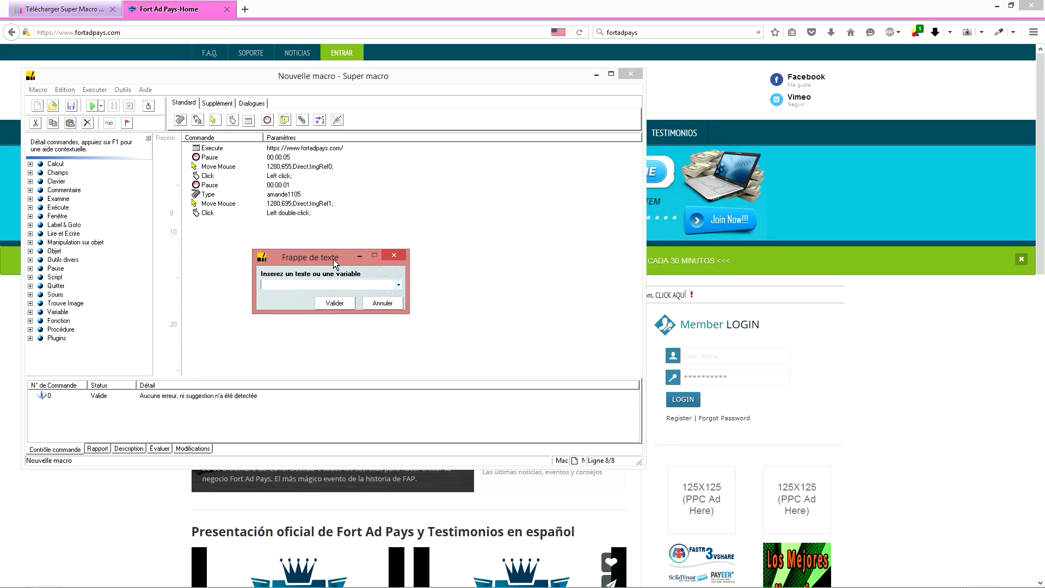
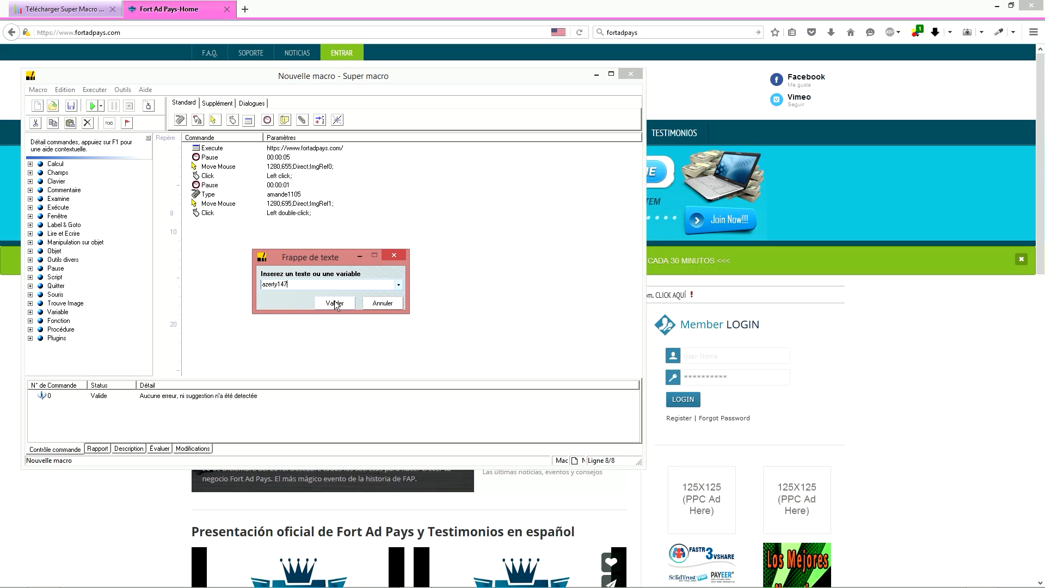
pyautogui.click(334, 303)
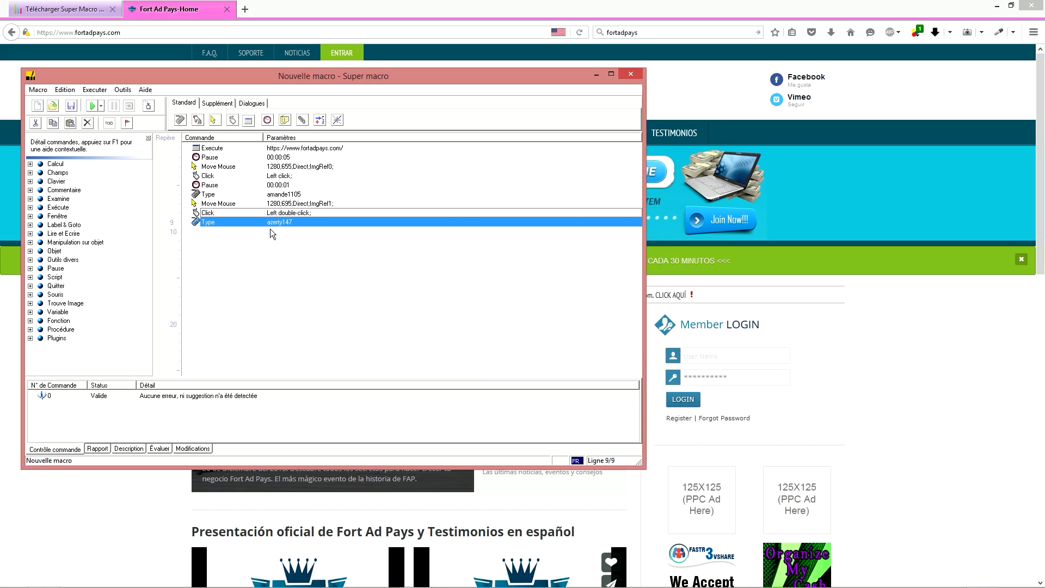
# Append a 00:00:01 pause and an ENTREE key press, then start another pause with its duration selected.
pyautogui.click(267, 120)
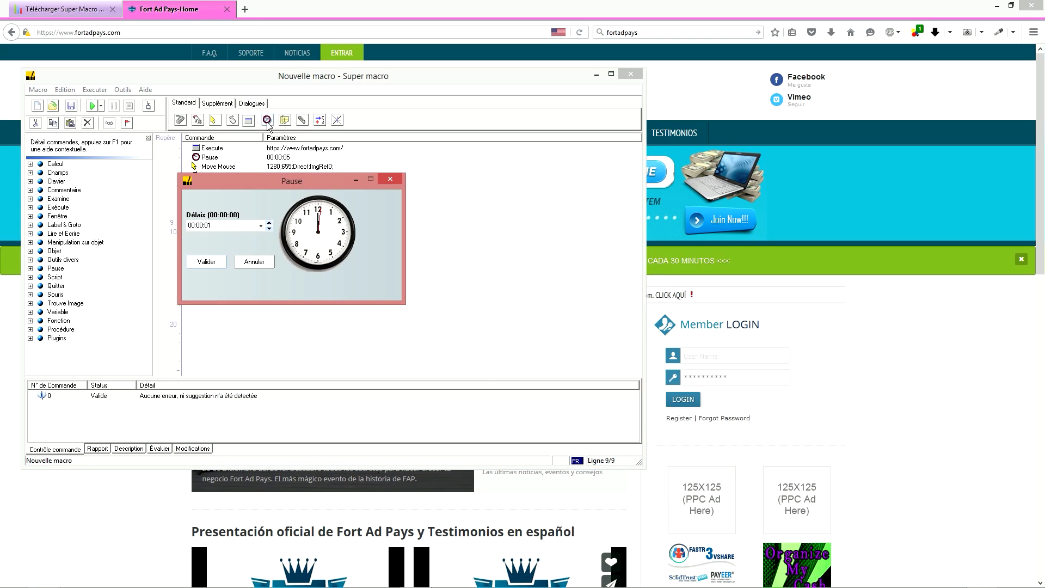
pyautogui.click(214, 261)
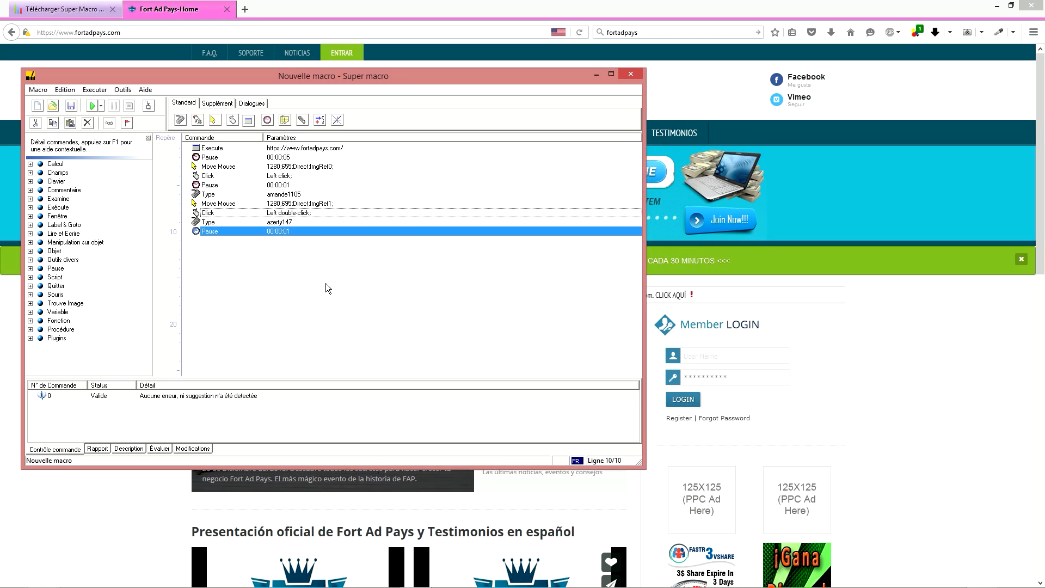
pyautogui.click(197, 120)
pyautogui.click(381, 251)
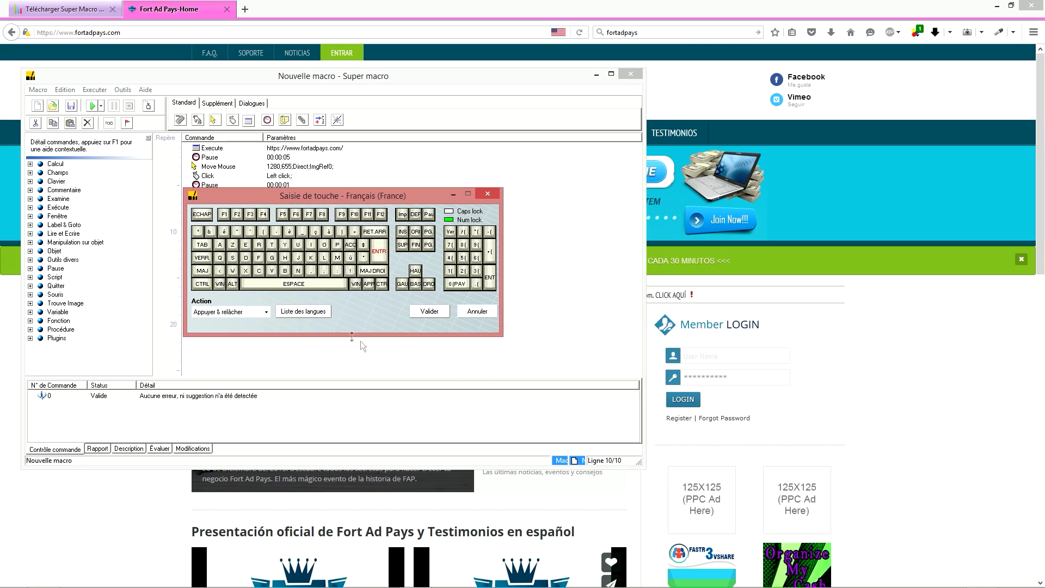
pyautogui.click(429, 312)
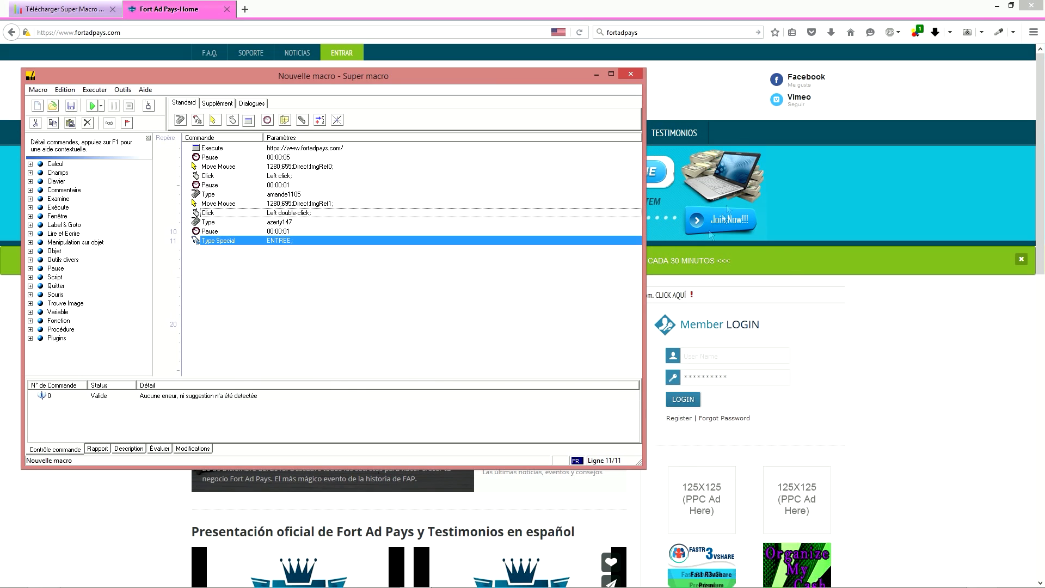
pyautogui.click(267, 120)
pyautogui.doubleClick(224, 226)
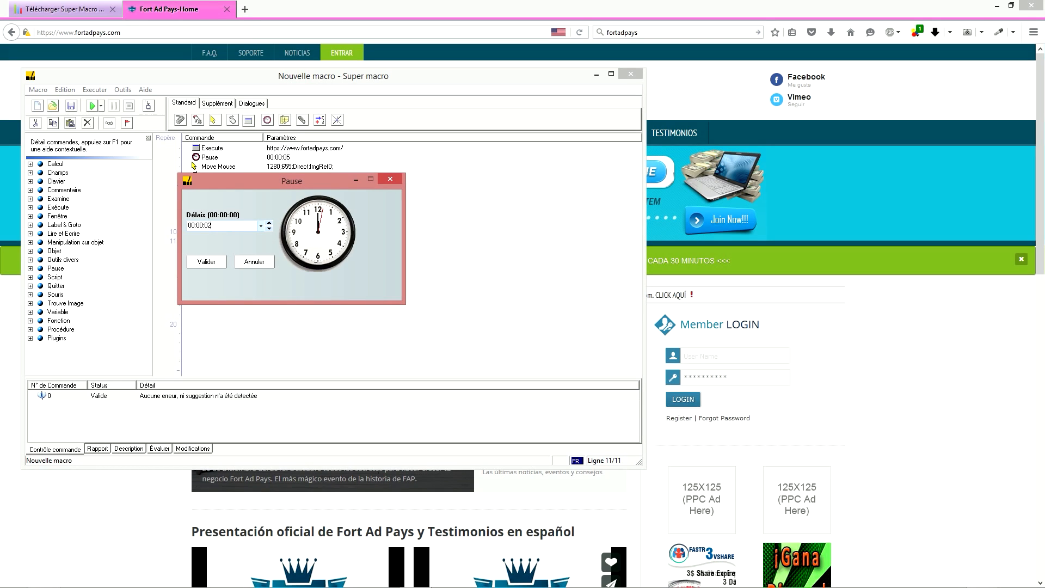
# Set the new pause's Délais to 00:00:20 as the macro's twelfth command.
pyautogui.write('0')
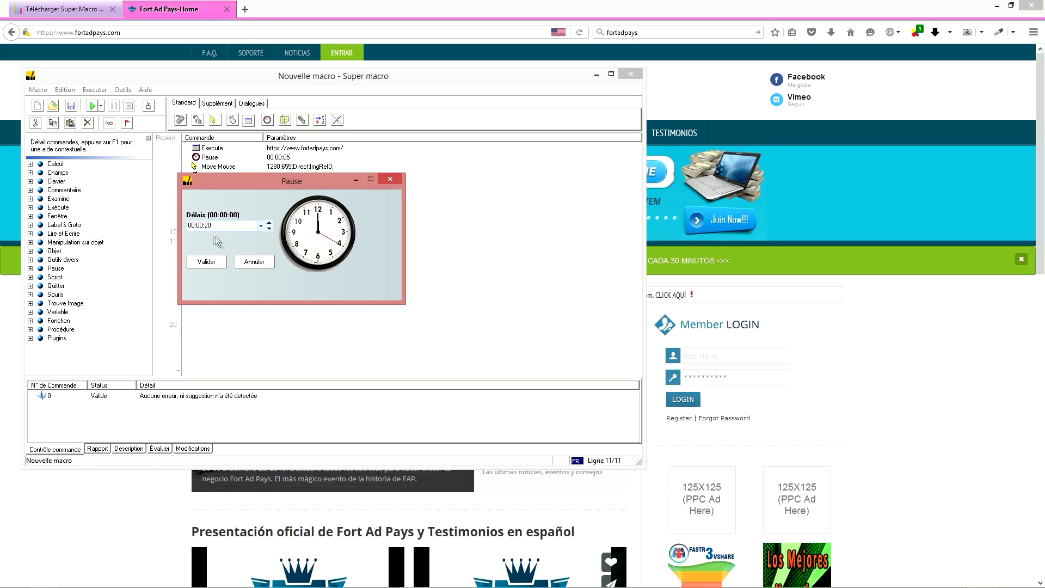
pyautogui.click(209, 263)
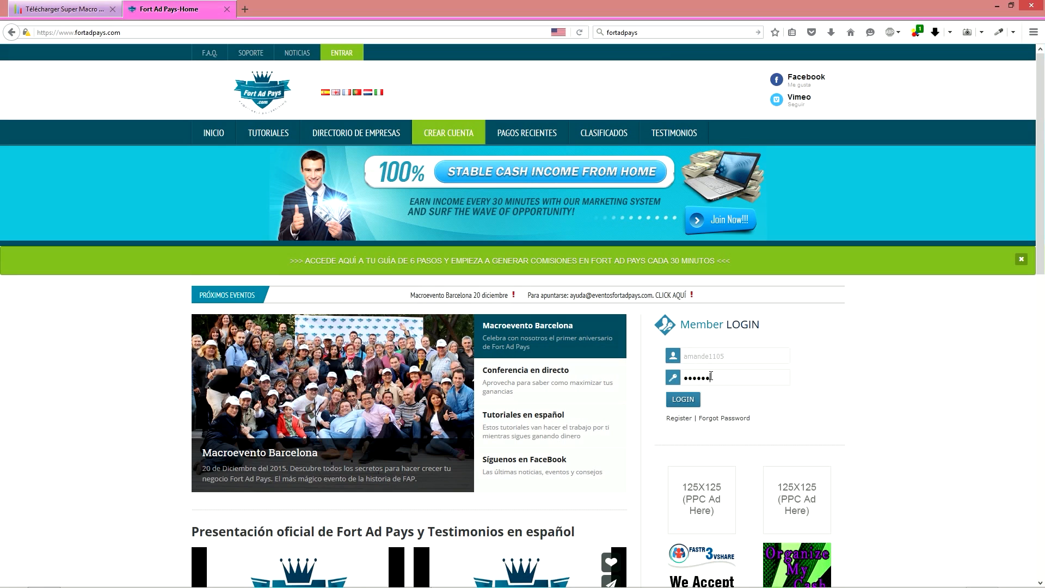
# Submit the Fort Ad Pays login, dismiss Firefox's password-update prompt, and return to Super Macro.
pyautogui.press('Return')
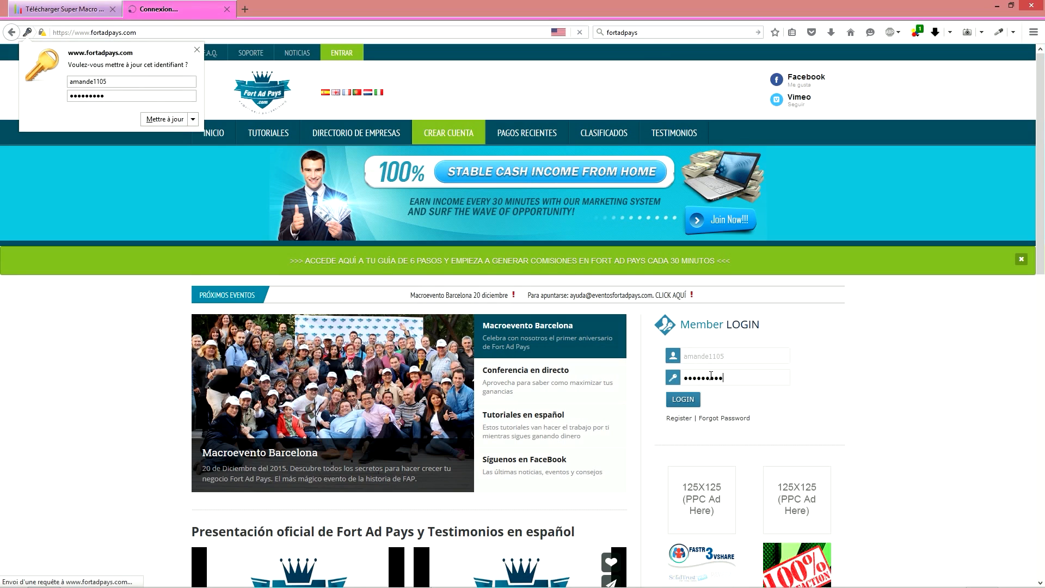
pyautogui.click(197, 50)
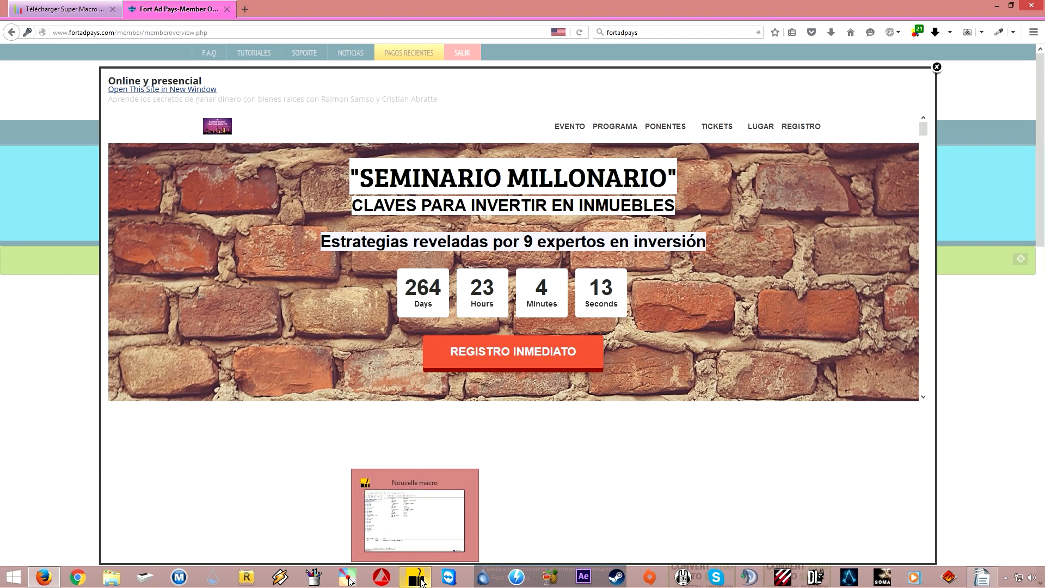
pyautogui.click(419, 578)
# Add a Move Mouse step to the popup's close button at 1721,124, captured with Alt+C.
pyautogui.moveTo(414, 76); pyautogui.dragTo(378, 95)
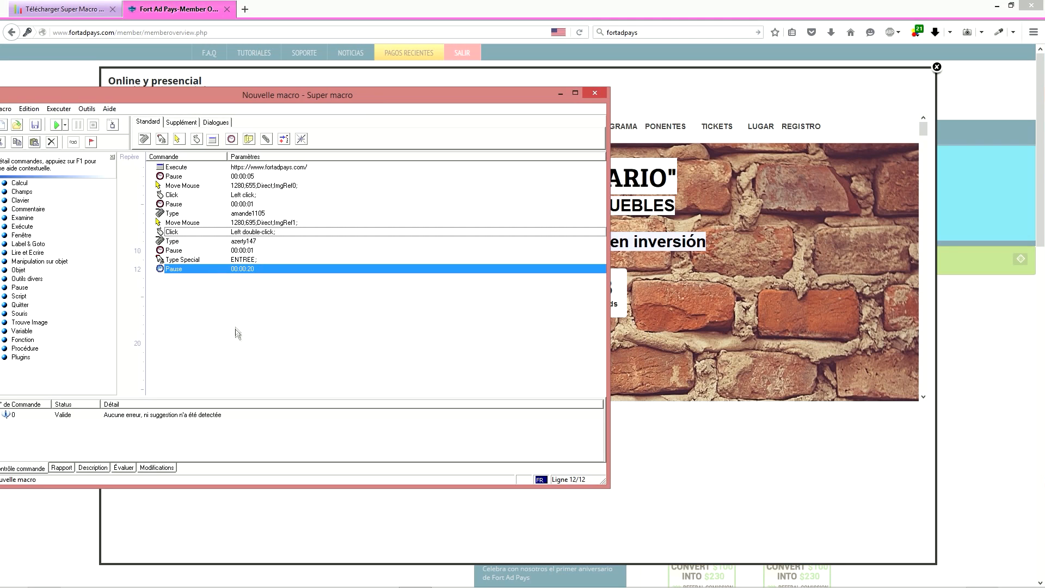
pyautogui.click(178, 139)
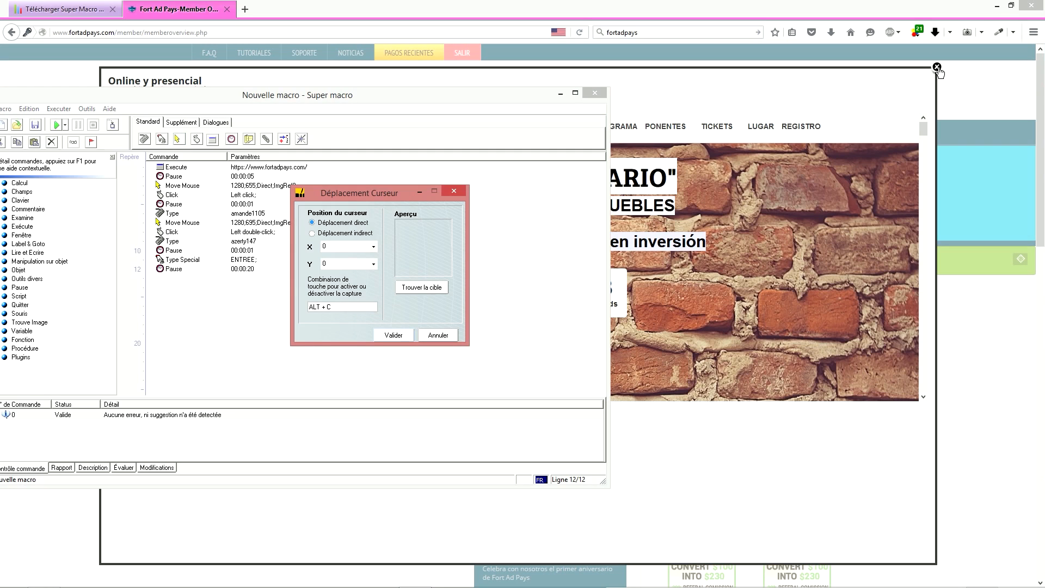
pyautogui.hotkey('alt', 'c')
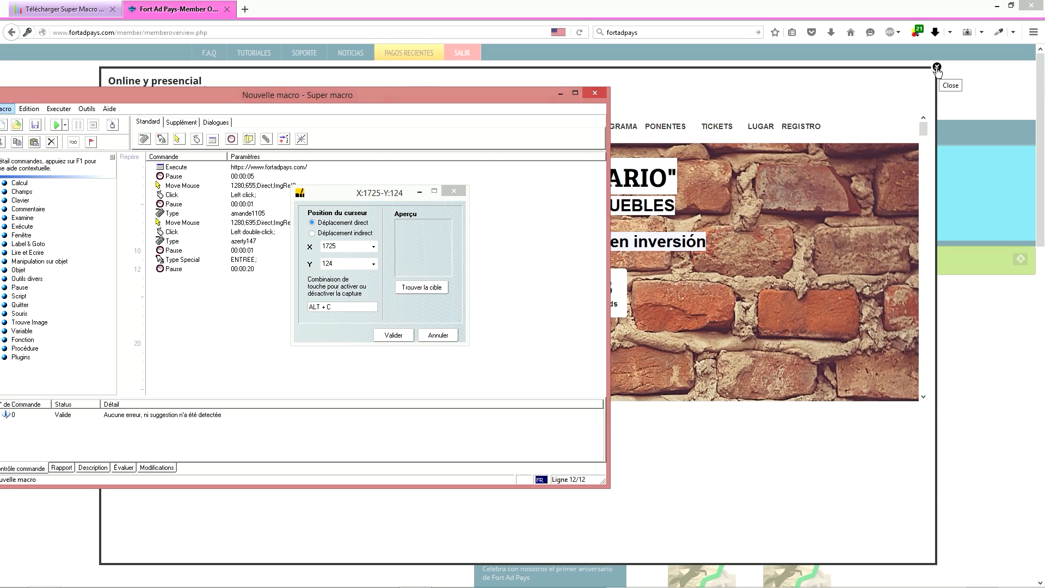
pyautogui.hotkey('alt', 'c')
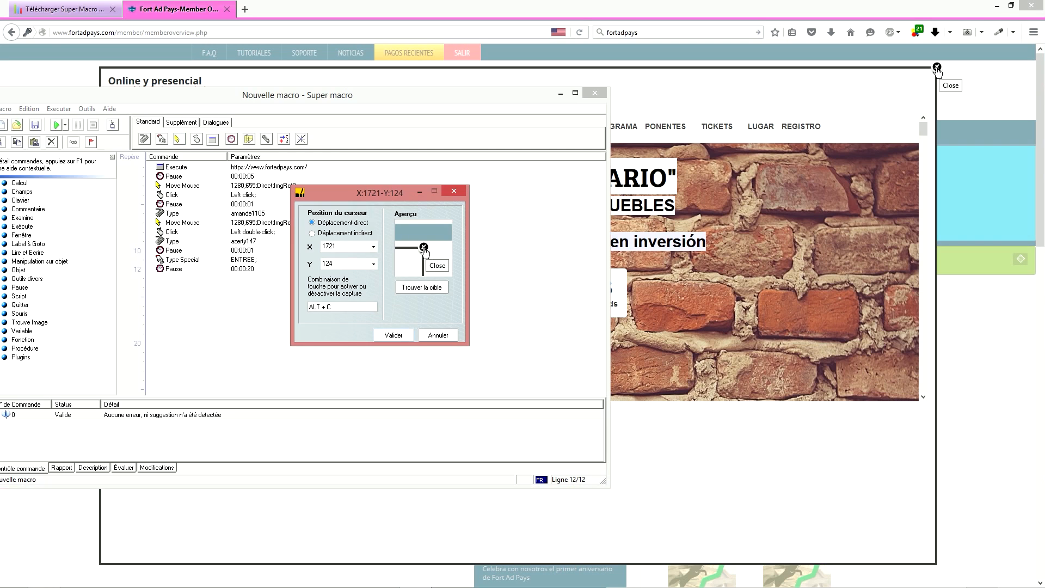
pyautogui.click(393, 335)
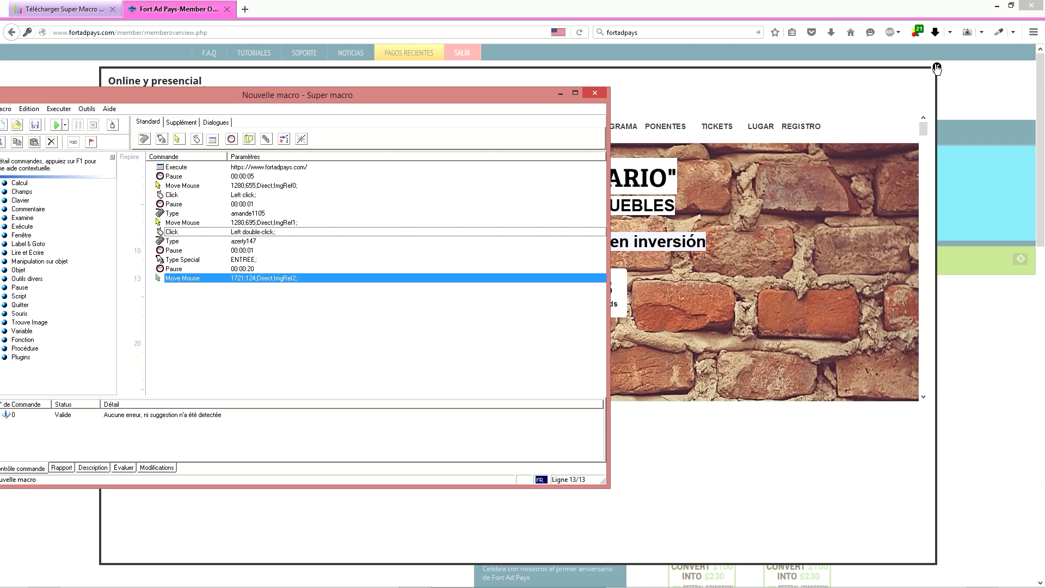
# Add a single left-click step and close the promotional popup on the member page.
pyautogui.click(197, 140)
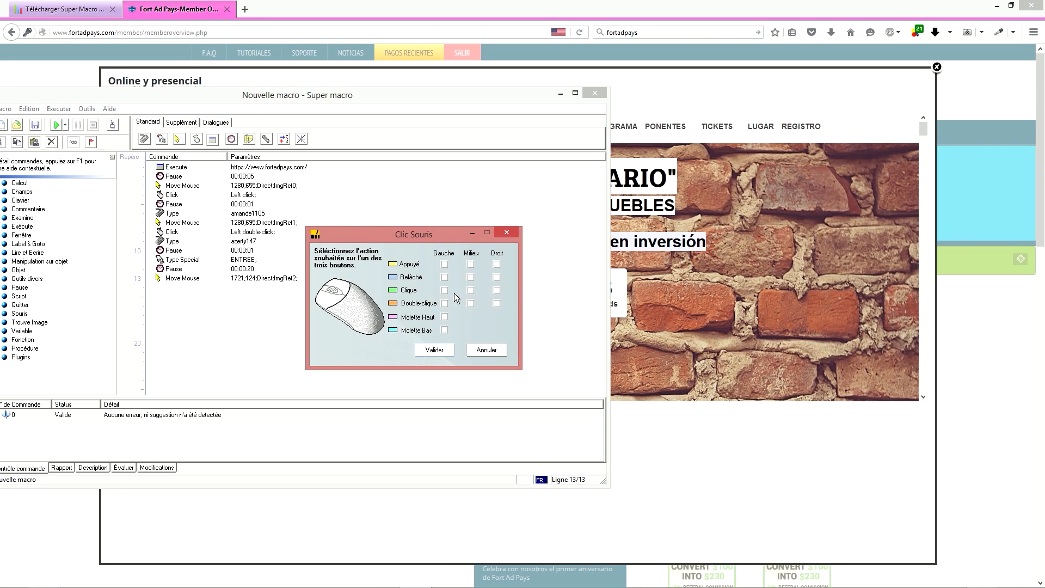
pyautogui.click(444, 349)
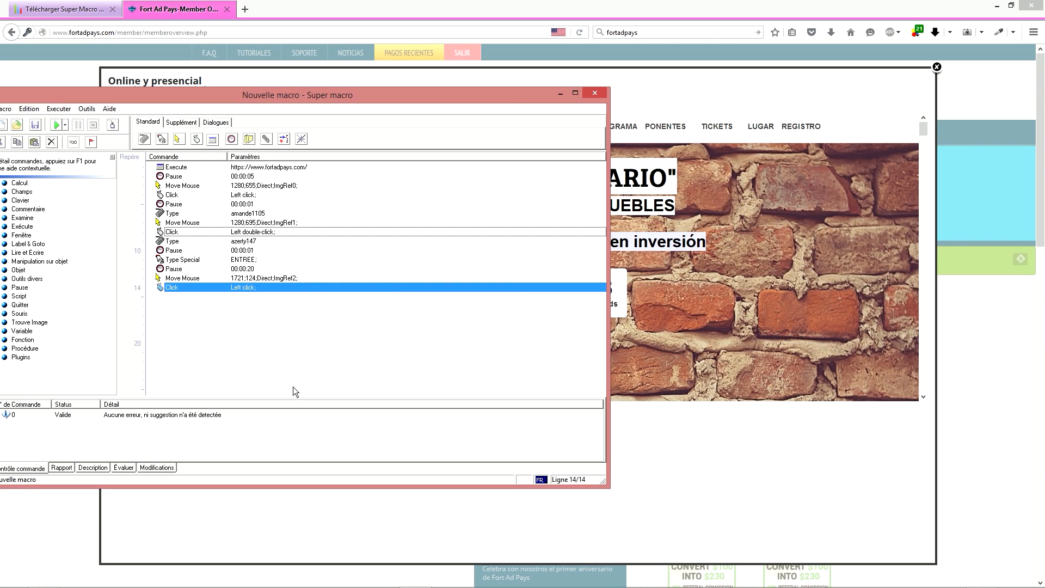
pyautogui.click(938, 69)
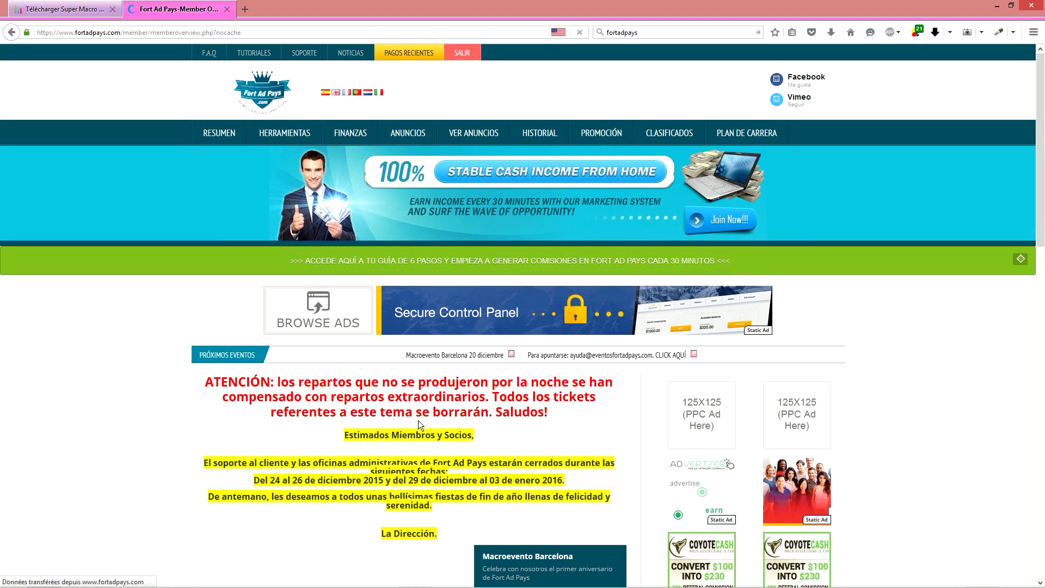
# Add a 00:00:03 pause after the close-popup click and bring Firefox back in front.
pyautogui.click(414, 578)
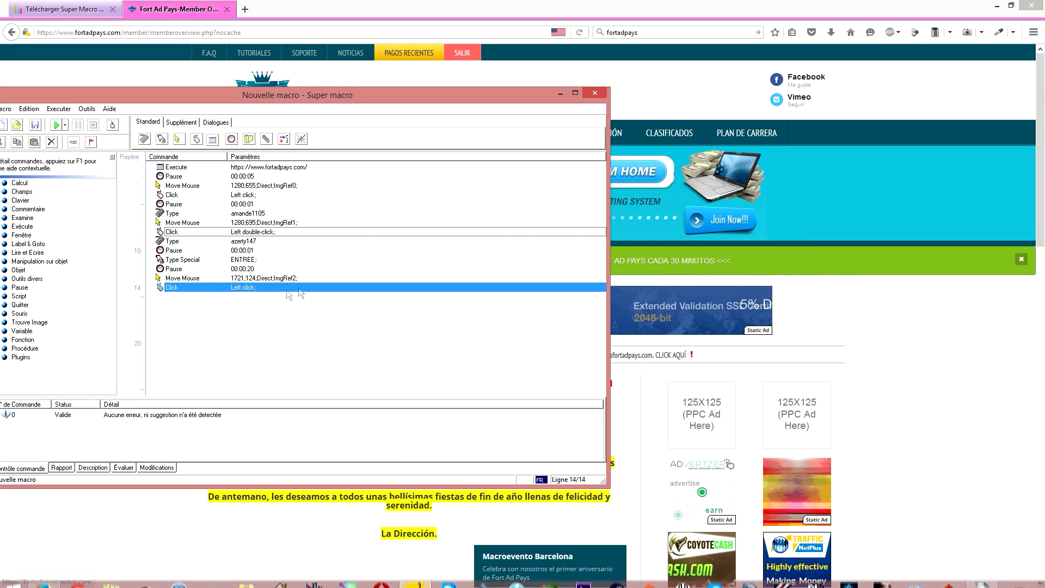
pyautogui.click(232, 139)
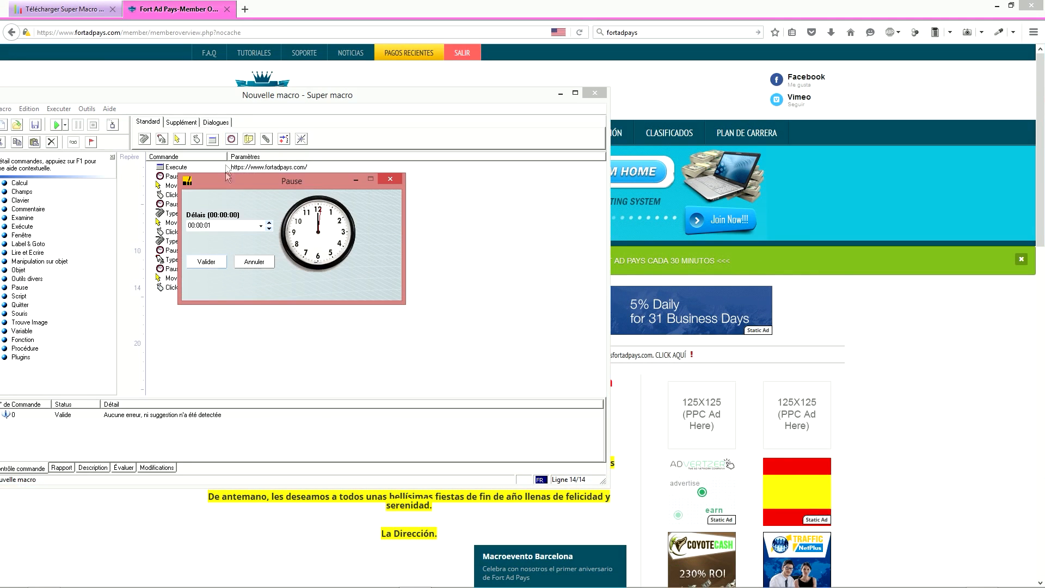
pyautogui.write('3')
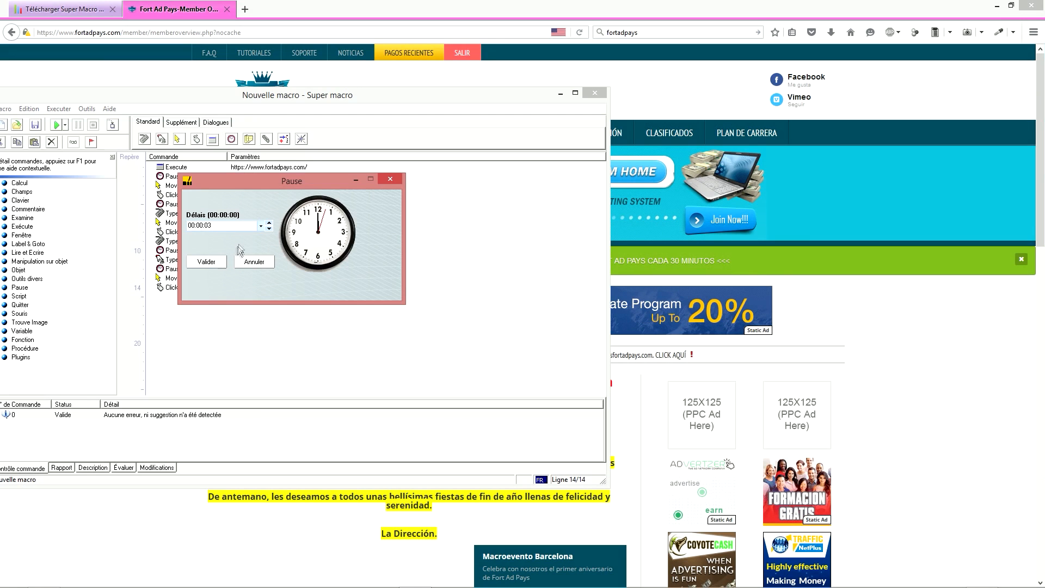
pyautogui.click(206, 261)
pyautogui.moveTo(299, 98); pyautogui.dragTo(326, 108)
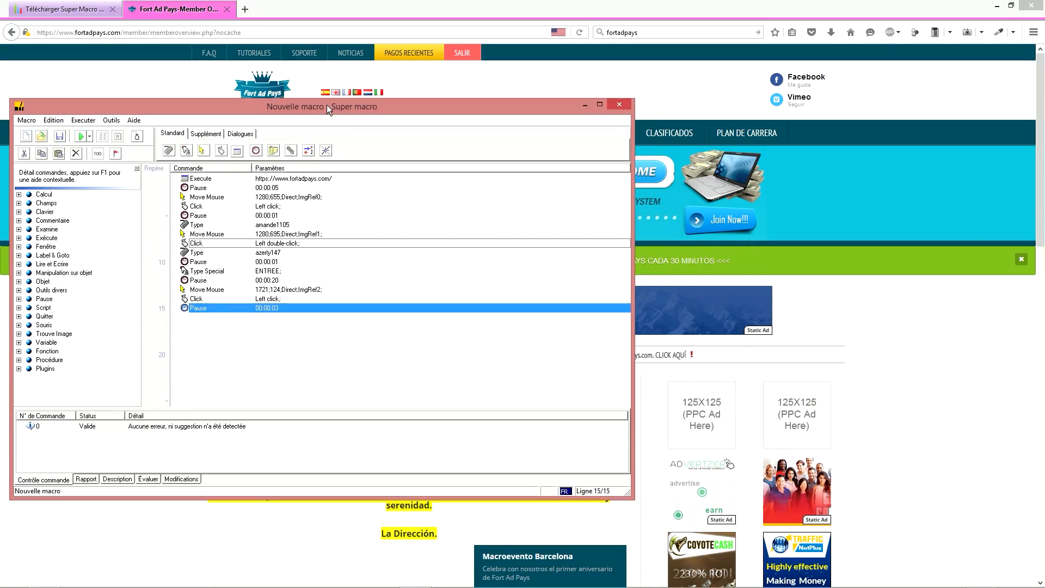
pyautogui.click(784, 230)
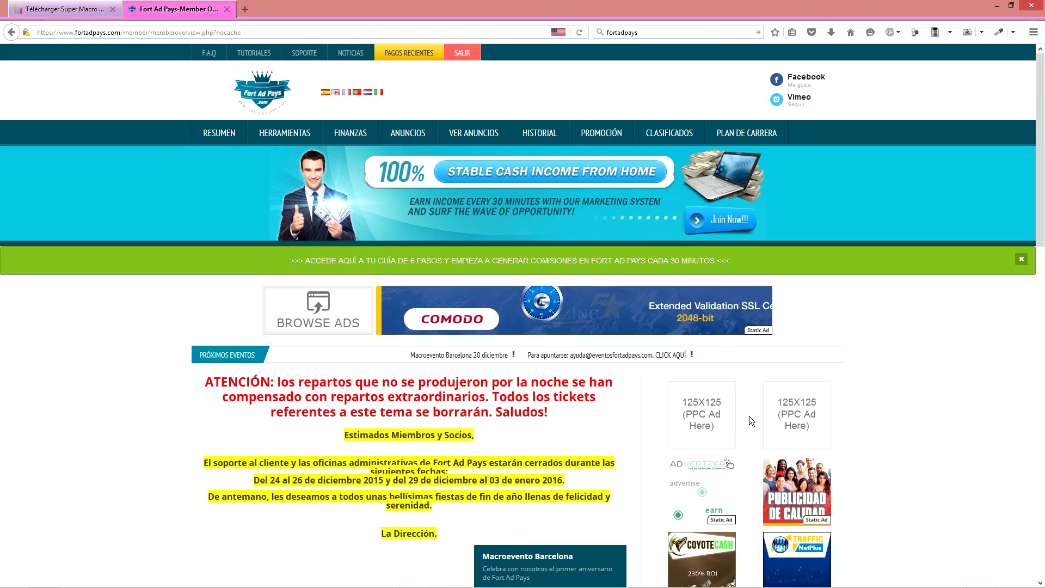
# Add a Molette Bas wheel-down step of 4 notches and test scrolling the page.
pyautogui.scroll(-3, 749, 415)
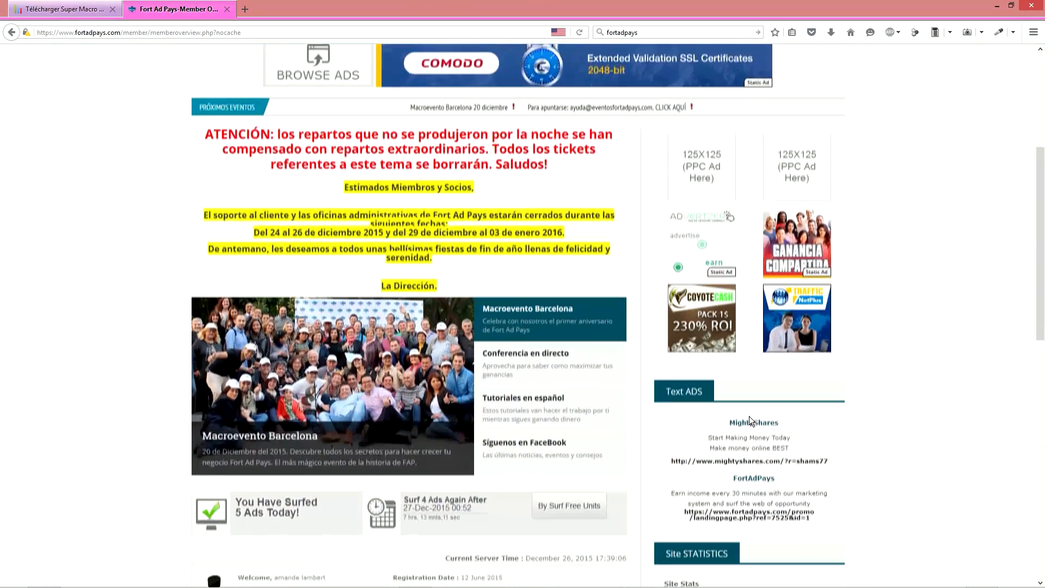
pyautogui.scroll(4, 748, 416)
pyautogui.moveTo(414, 584)
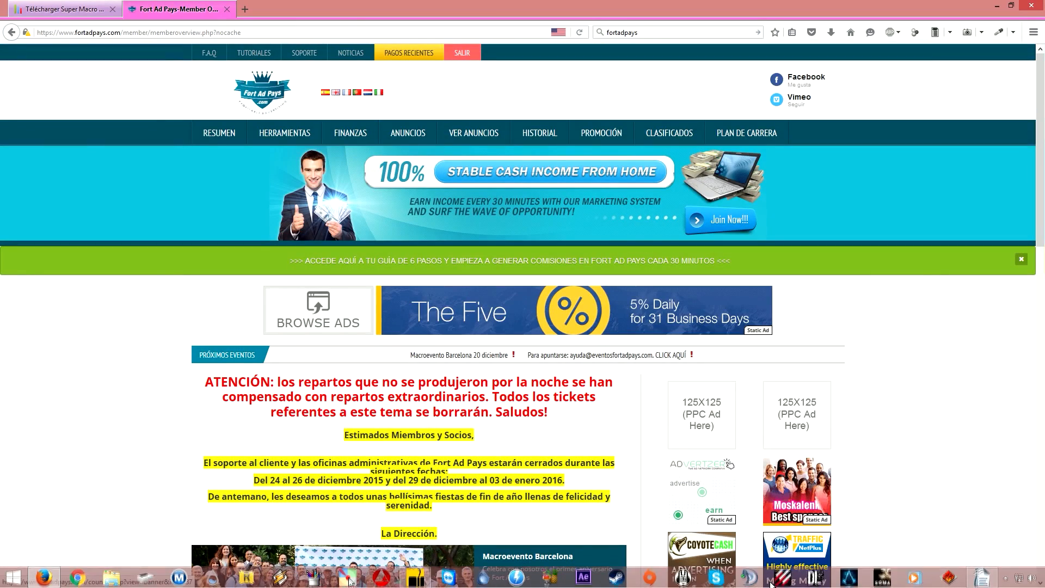
pyautogui.click(413, 580)
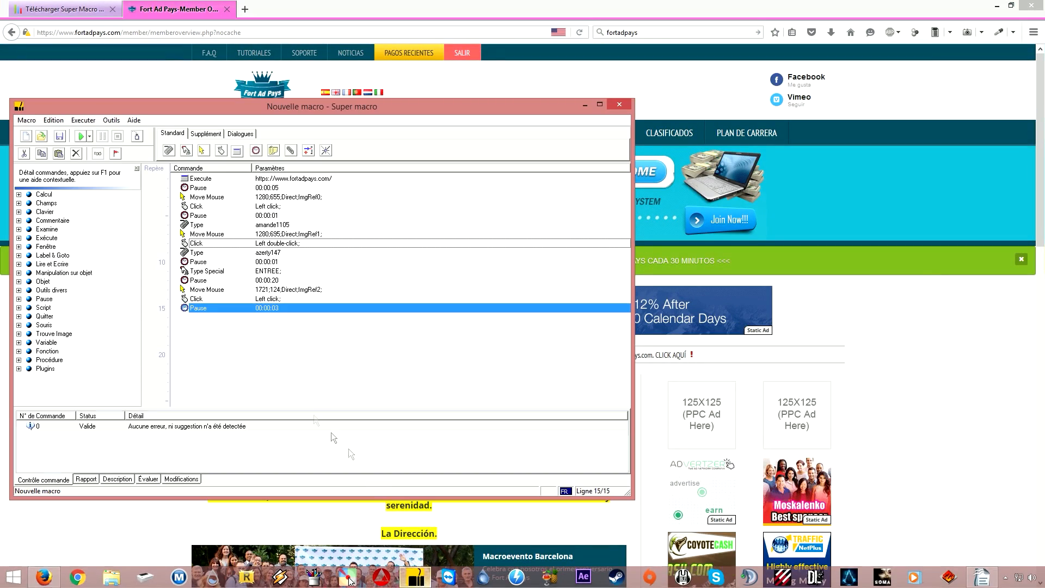
pyautogui.click(221, 152)
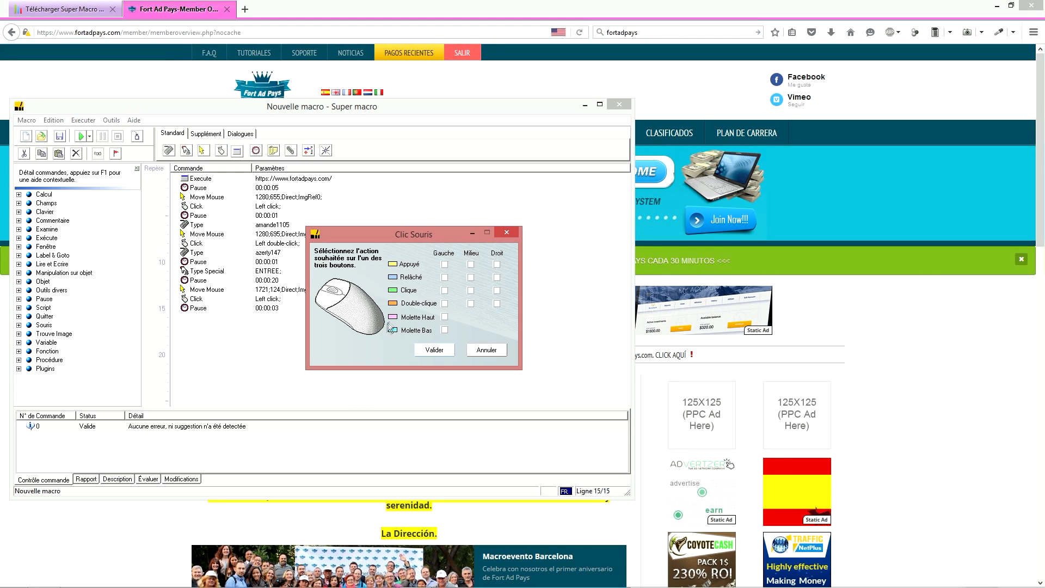
pyautogui.click(445, 333)
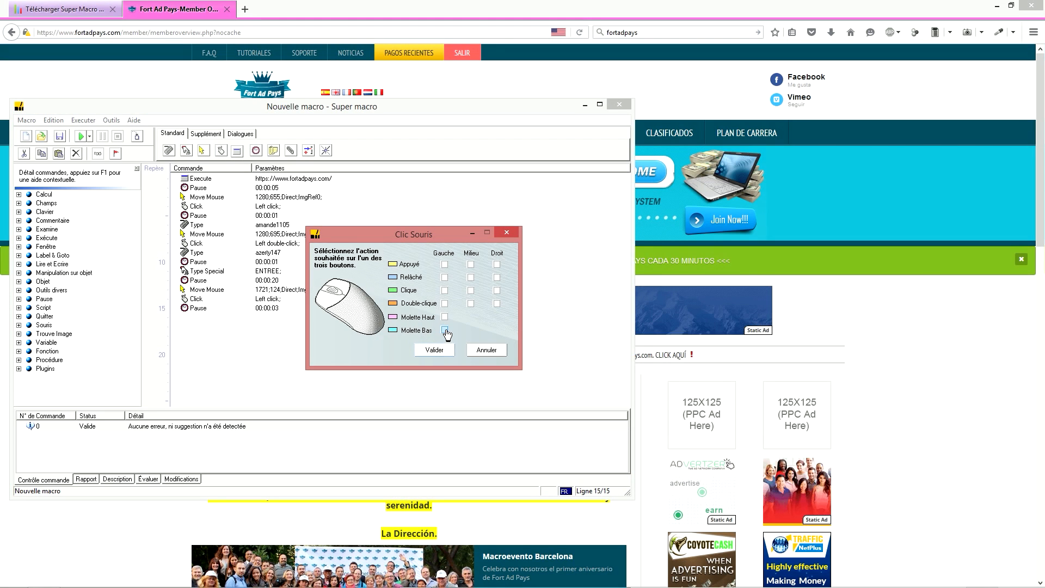
pyautogui.click(480, 328)
pyautogui.click(480, 328)
pyautogui.click(480, 327)
pyautogui.click(452, 350)
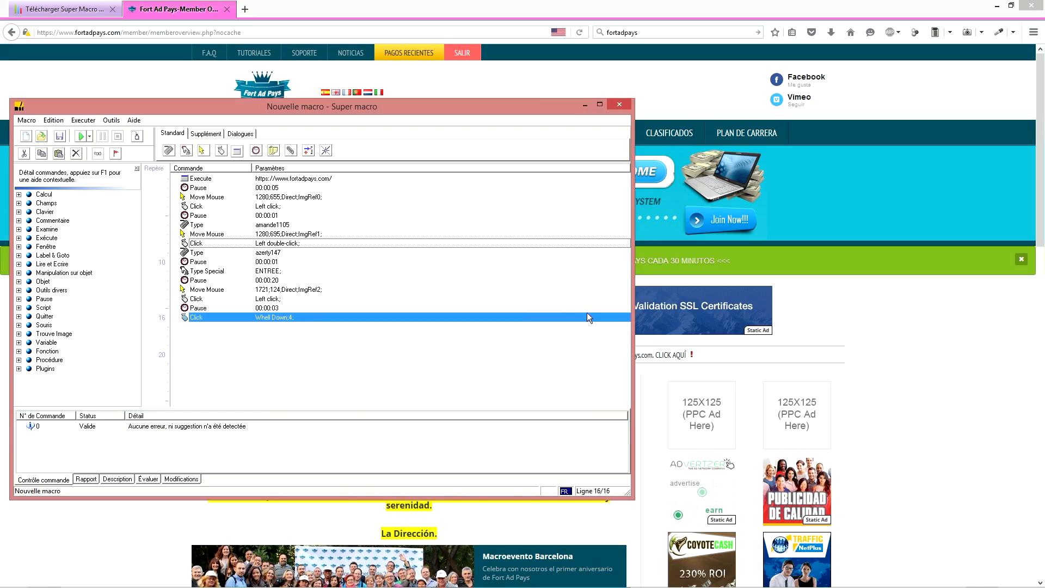
pyautogui.click(813, 376)
pyautogui.scroll(-4, 813, 372)
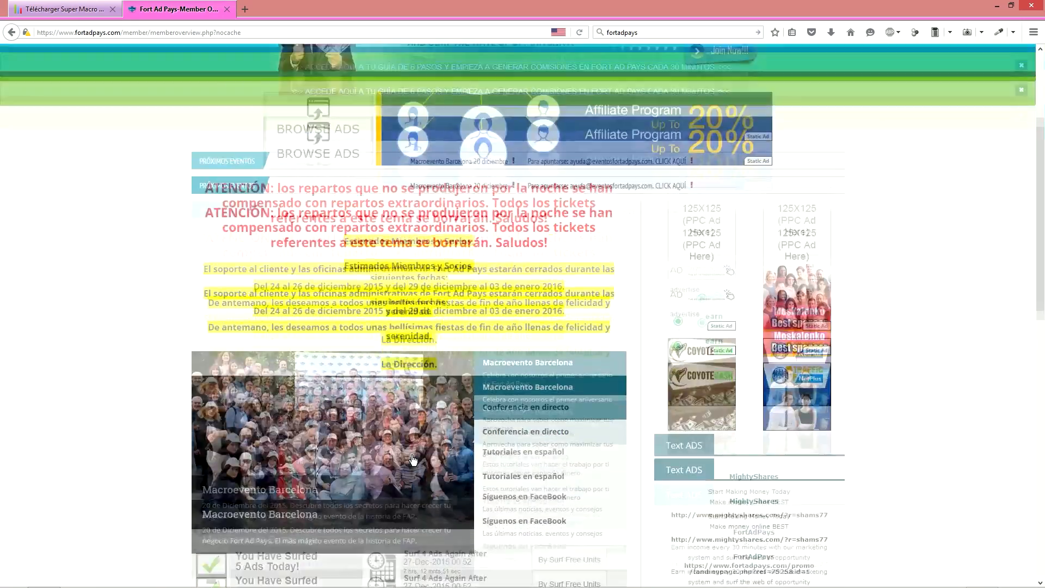
pyautogui.scroll(4, 381, 335)
pyautogui.scroll(-4, 334, 318)
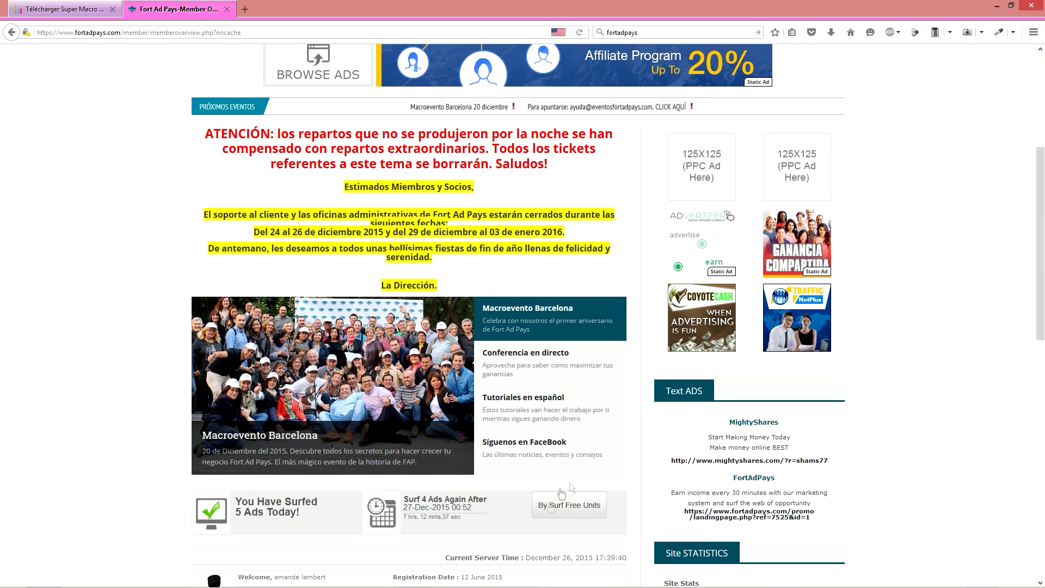
# Add a Molette Haut wheel-up step of 4 notches.
pyautogui.moveTo(349, 584)
pyautogui.click(415, 577)
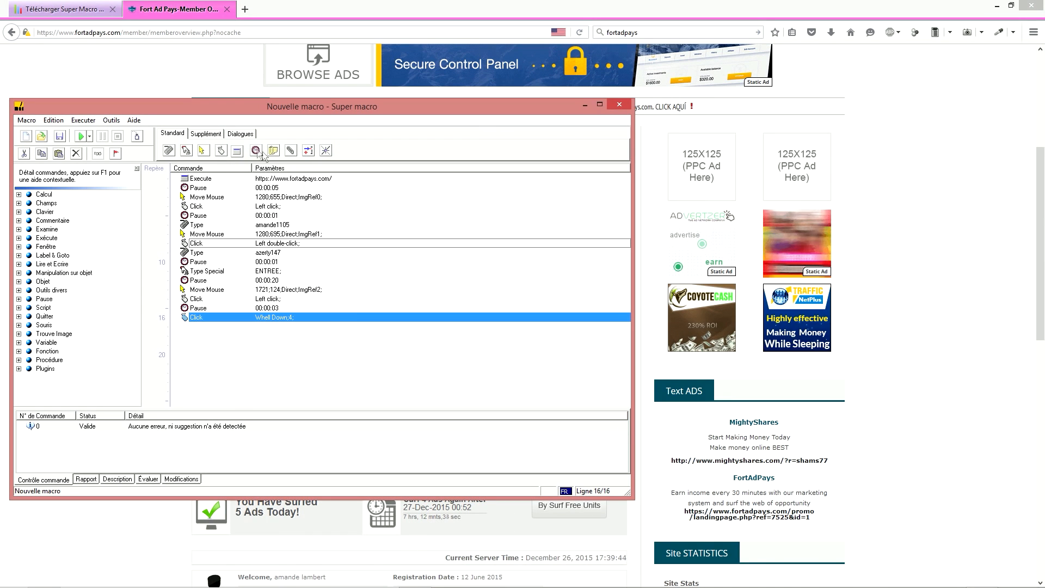
pyautogui.click(221, 150)
pyautogui.click(445, 316)
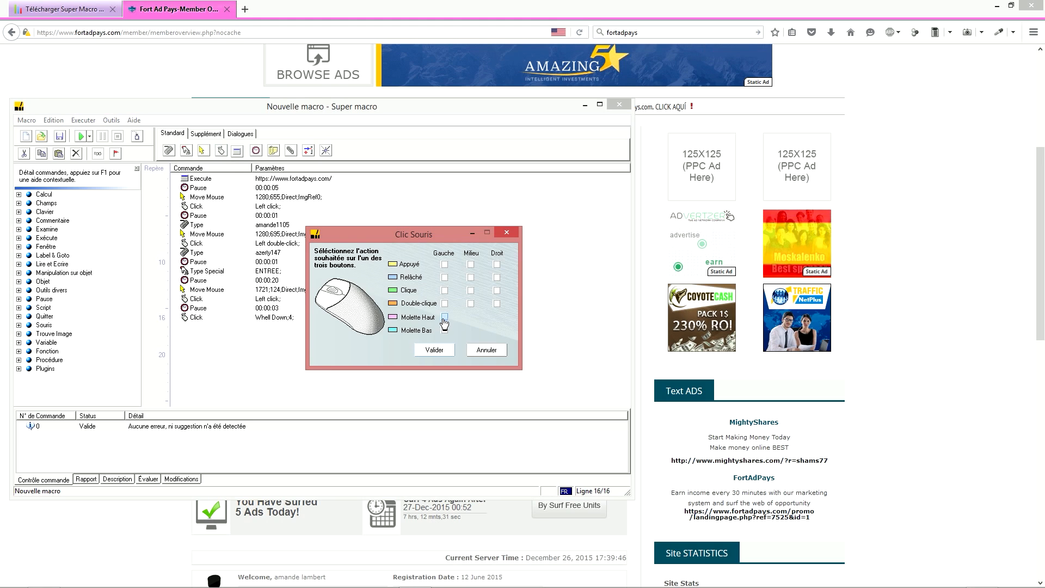
pyautogui.click(480, 315)
pyautogui.click(480, 314)
pyautogui.click(480, 315)
pyautogui.click(433, 350)
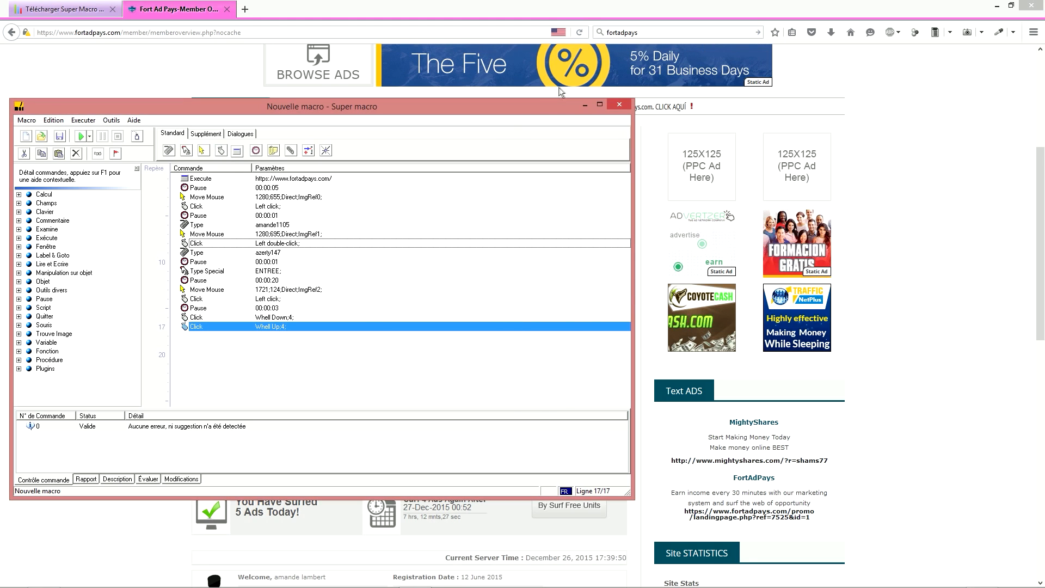
pyautogui.click(925, 318)
pyautogui.scroll(5, 517, 386)
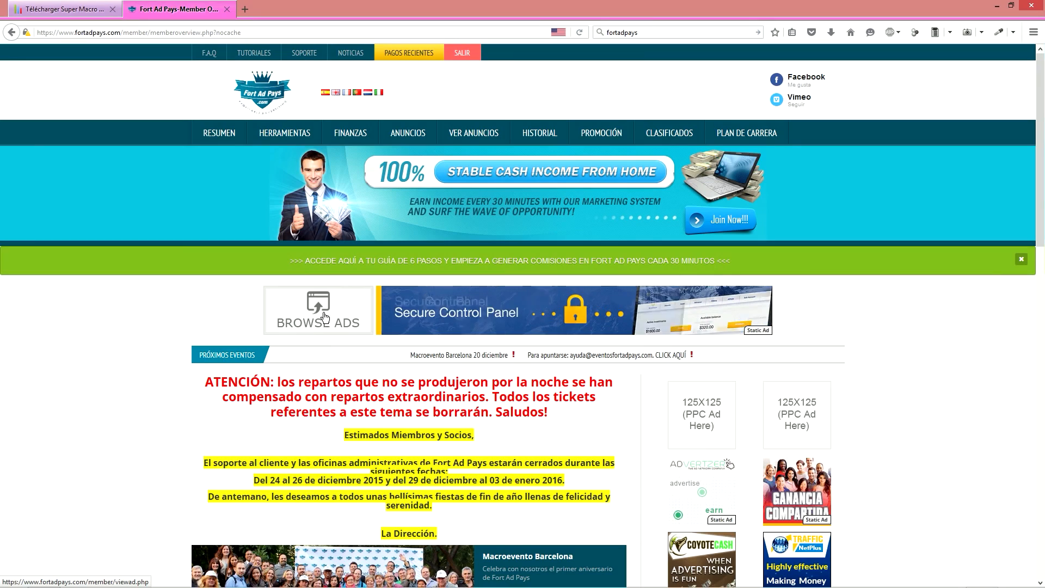
# Add a Move Mouse step to the Browse Ads button at 588,563, captured with Alt+C.
pyautogui.click(415, 578)
pyautogui.moveTo(295, 107); pyautogui.dragTo(726, 93)
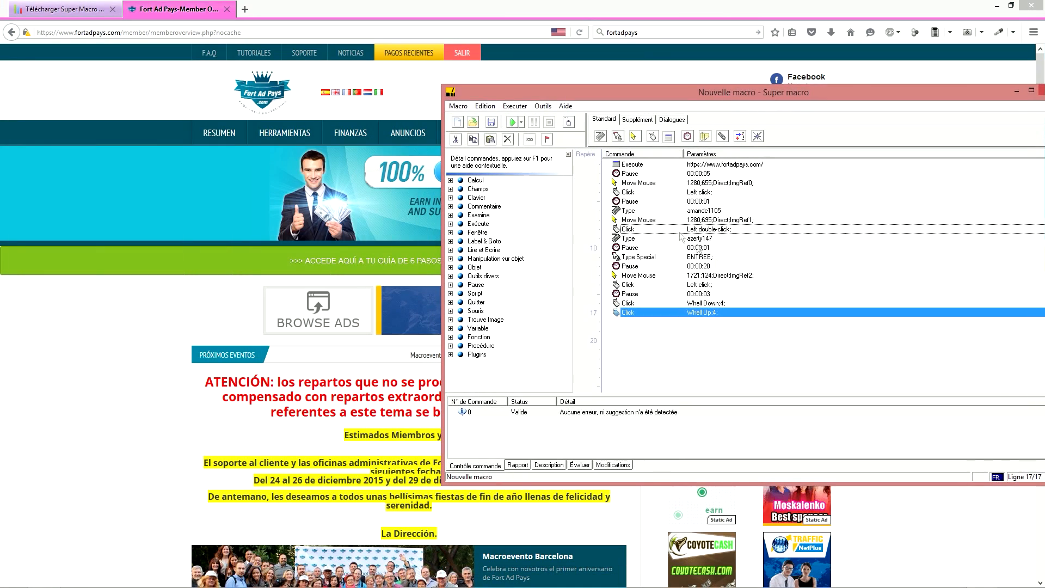
pyautogui.click(633, 136)
pyautogui.moveTo(386, 192); pyautogui.dragTo(168, 384)
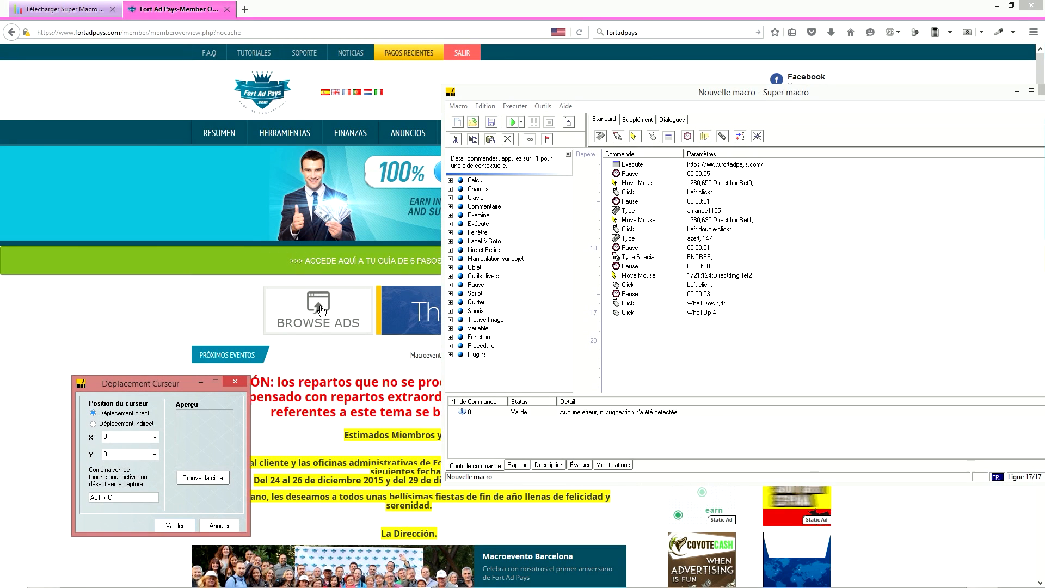
pyautogui.hotkey('alt', 'c')
pyautogui.hotkey('alt', 'c')
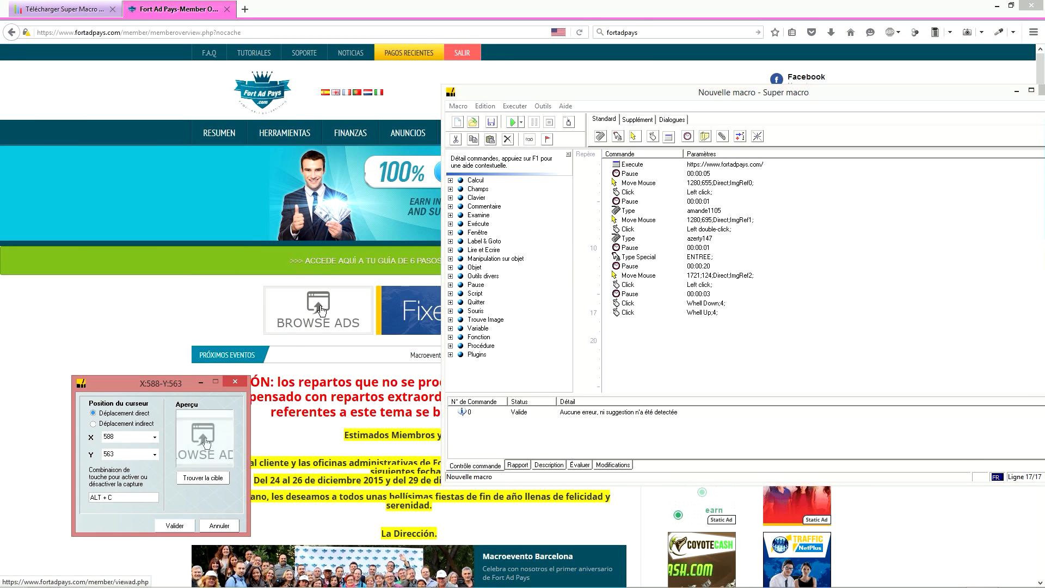
pyautogui.click(178, 527)
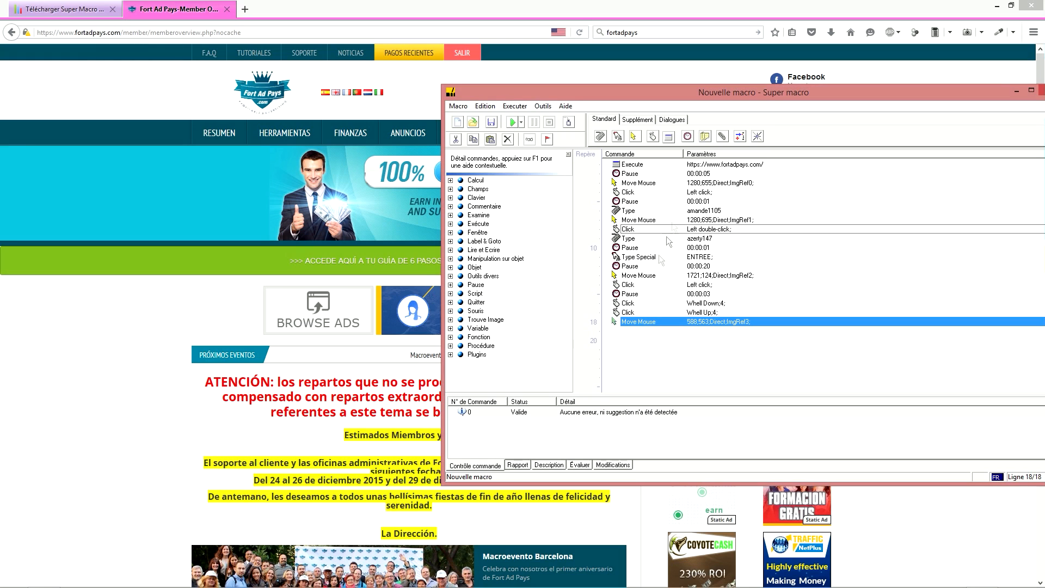
# Add a left-click step and open the View Ads page in Firefox.
pyautogui.click(652, 136)
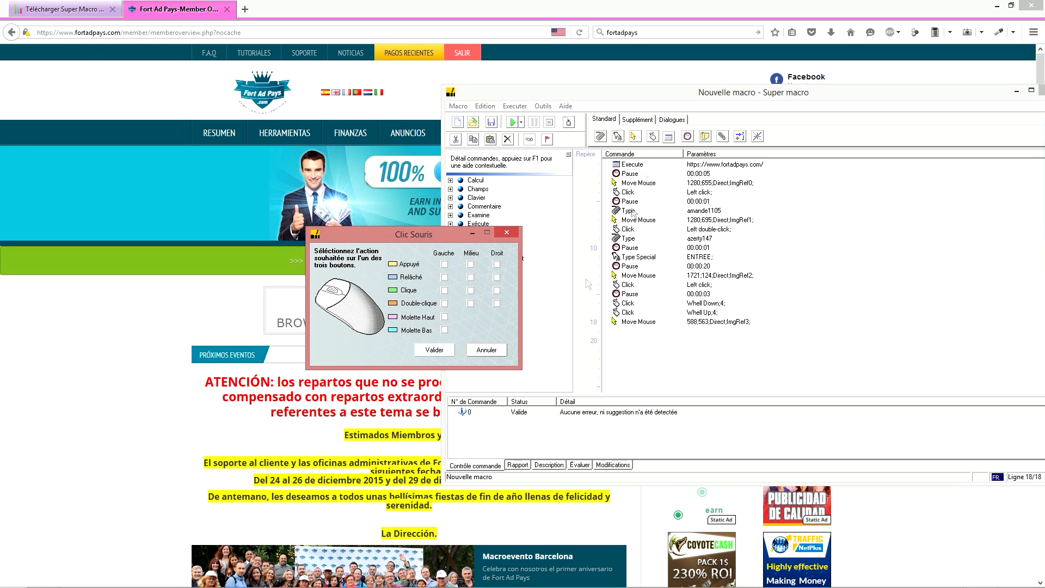
pyautogui.click(434, 349)
pyautogui.click(321, 314)
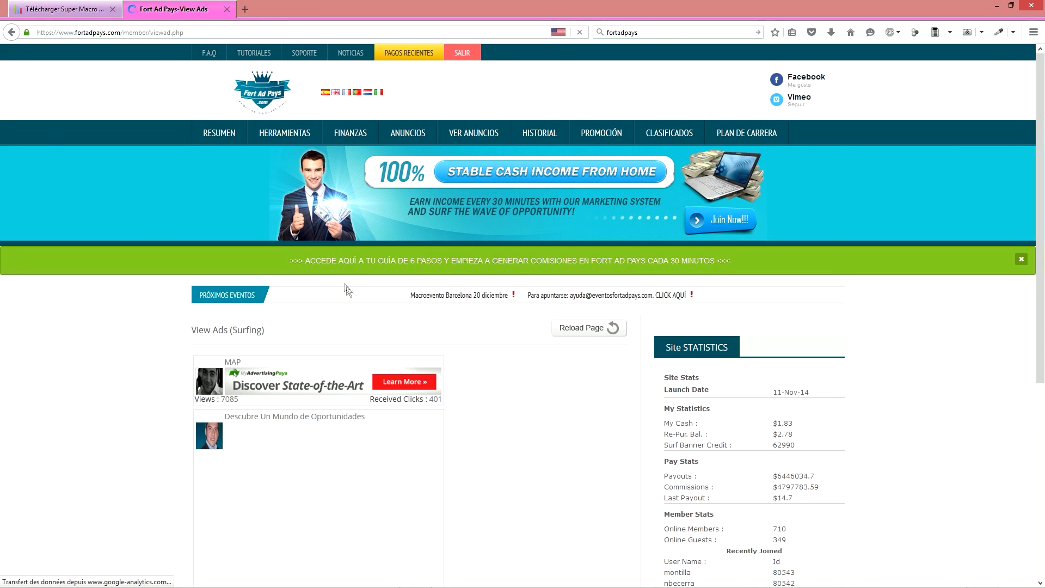
# Append a 00:00:03 pause to the macro.
pyautogui.moveTo(259, 579)
pyautogui.click(417, 578)
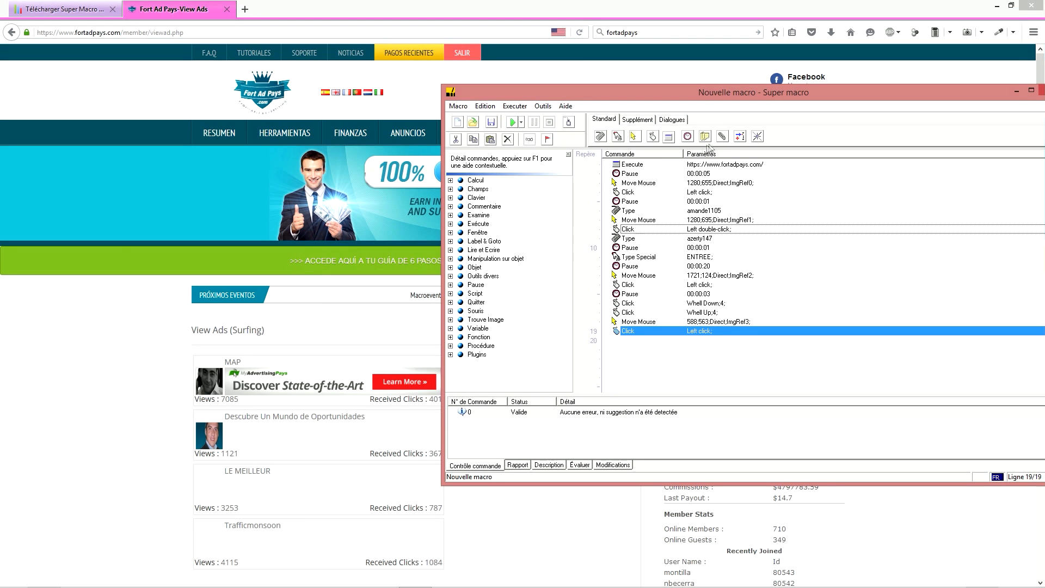
pyautogui.click(687, 137)
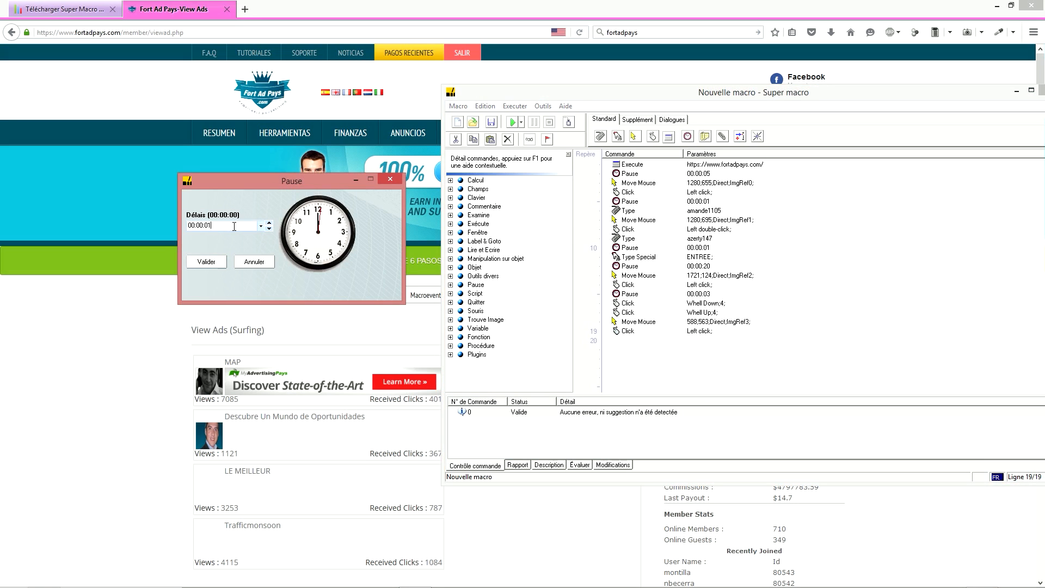
pyautogui.click(206, 262)
# Add a Move Mouse to the first ad at 557,705 and a left-click step.
pyautogui.click(634, 137)
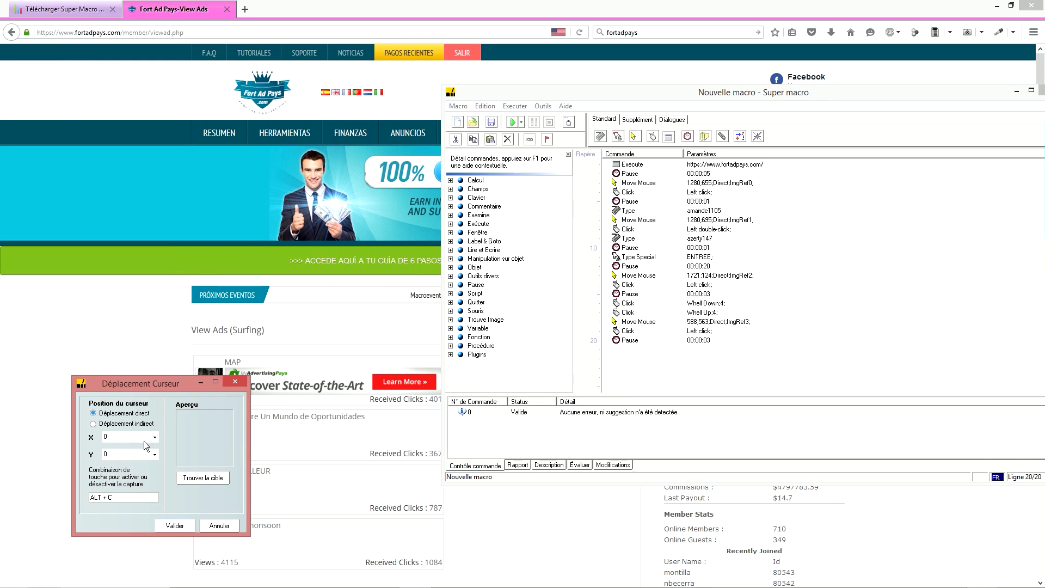
pyautogui.moveTo(166, 389); pyautogui.dragTo(106, 440)
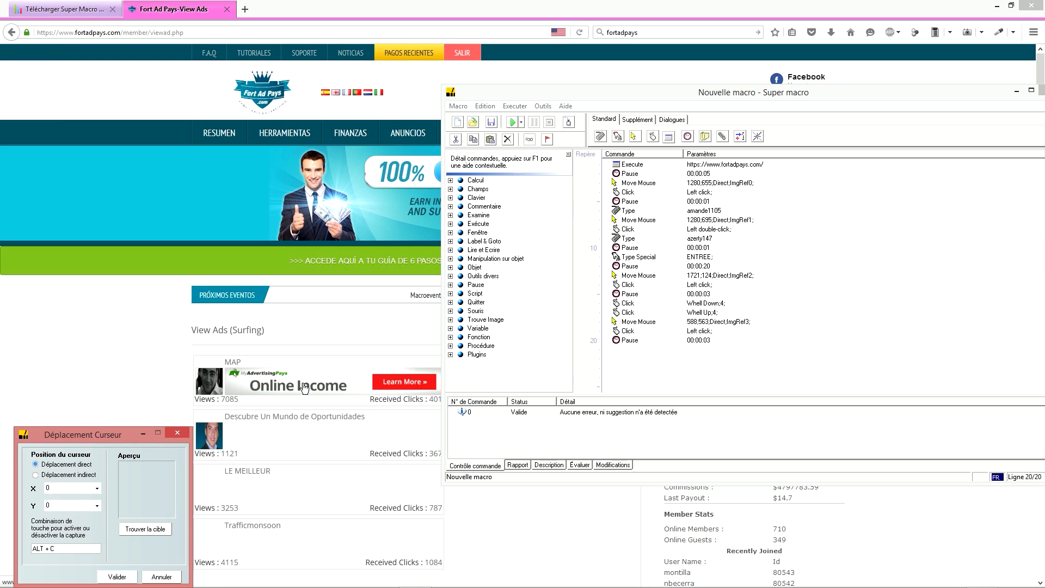
pyautogui.hotkey('alt', 'c')
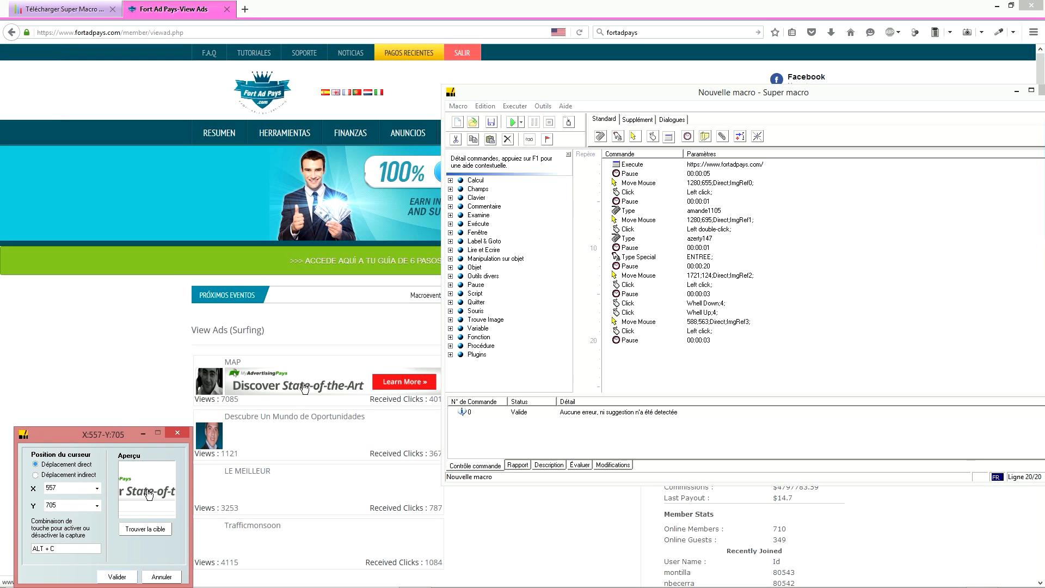
pyautogui.click(117, 576)
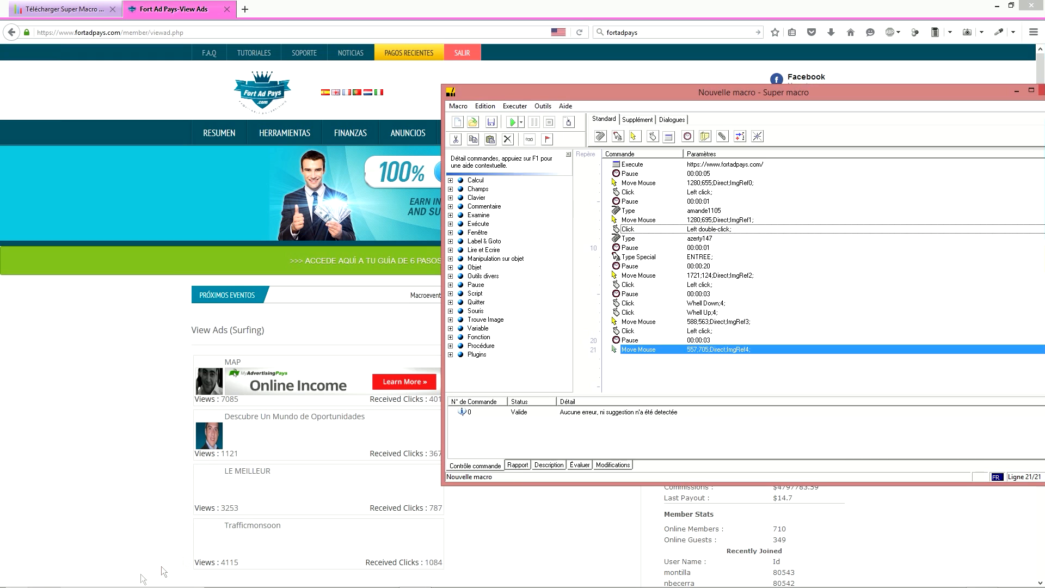
pyautogui.click(653, 138)
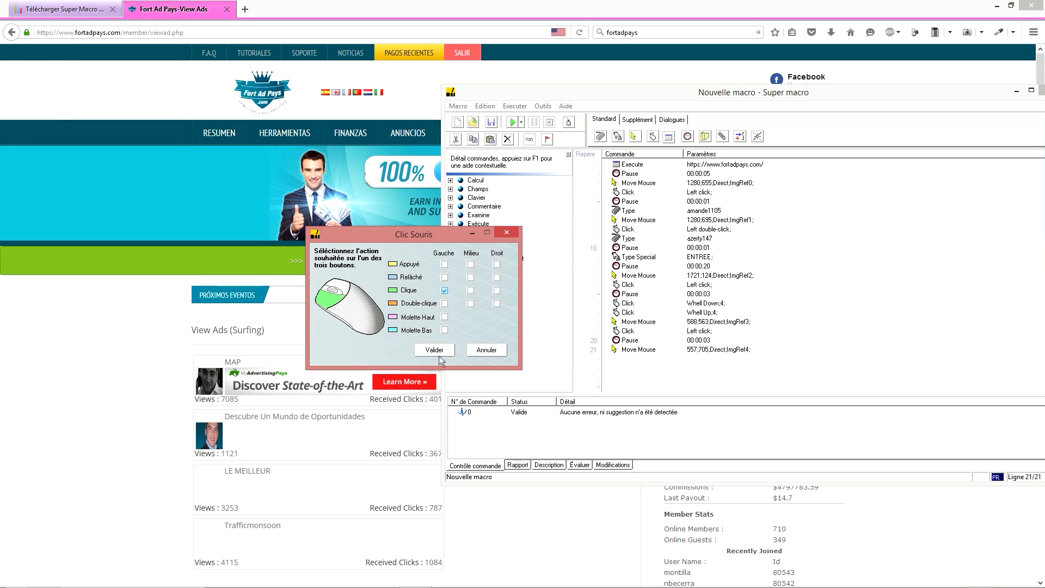
pyautogui.click(438, 353)
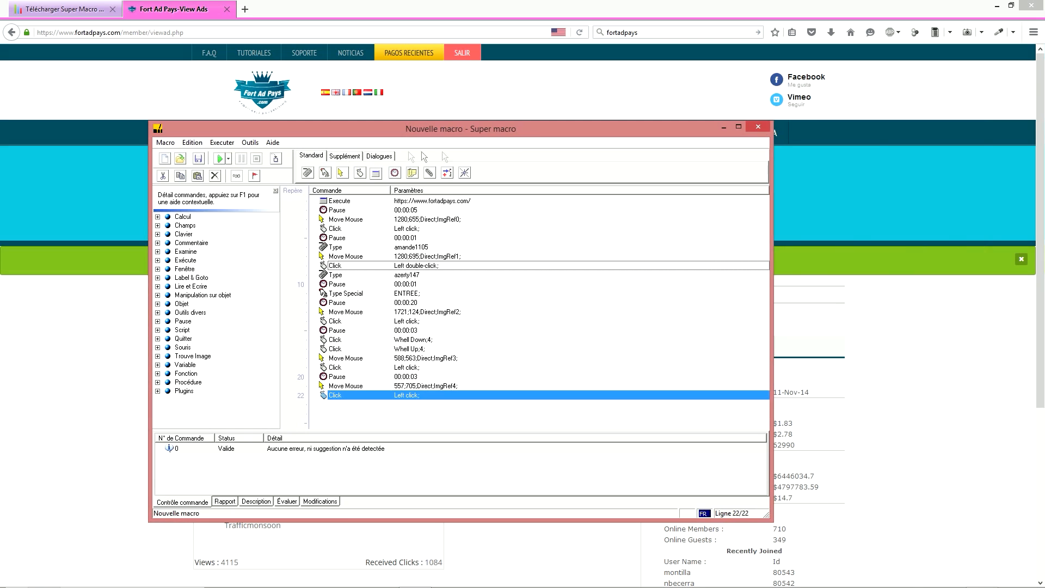
# Log out of Fort Ad Pays with SALIR and minimize Firefox to reveal Super Macro.
pyautogui.click(190, 14)
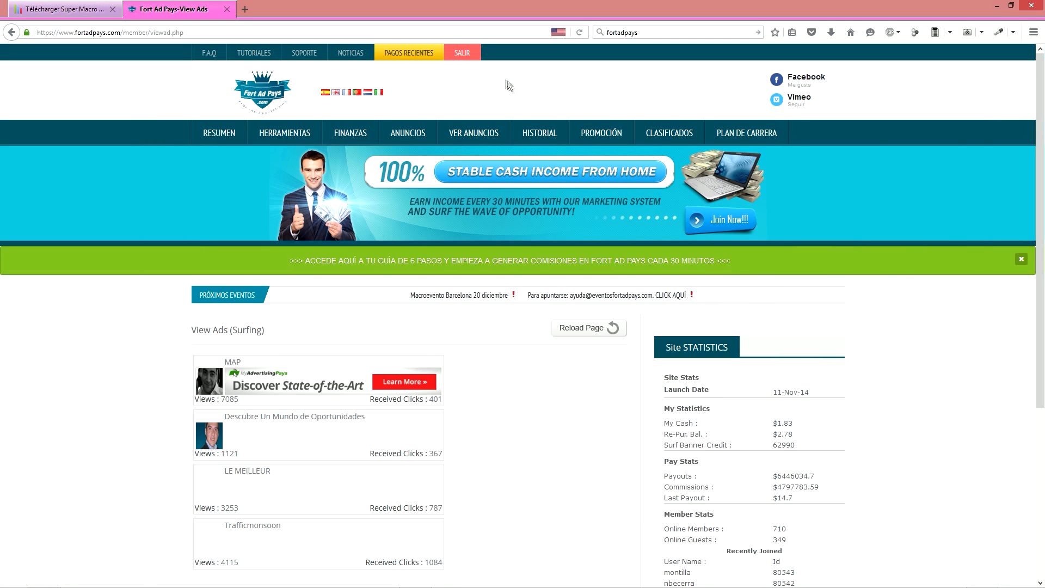
pyautogui.click(463, 53)
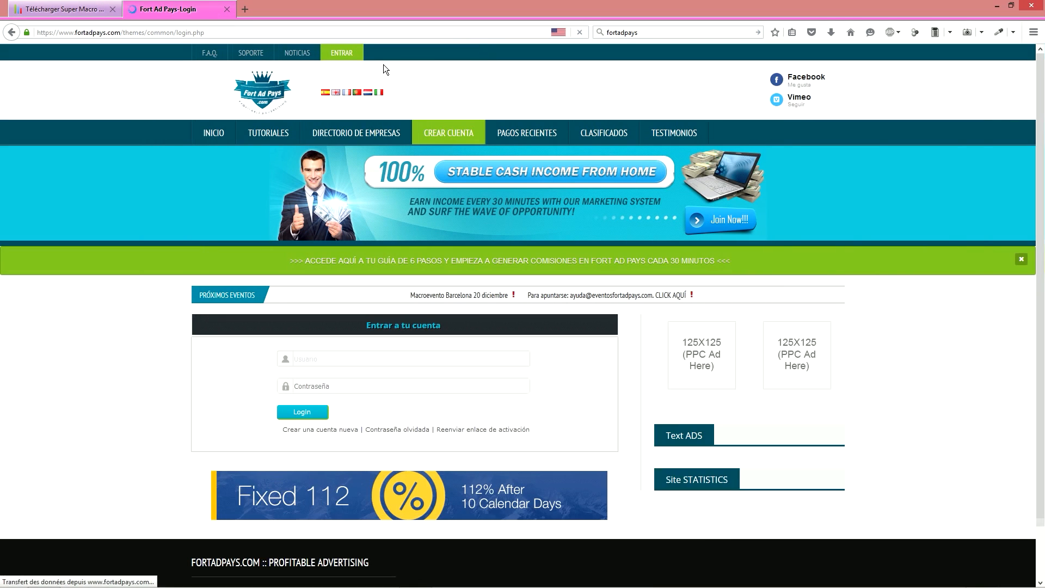
pyautogui.click(996, 6)
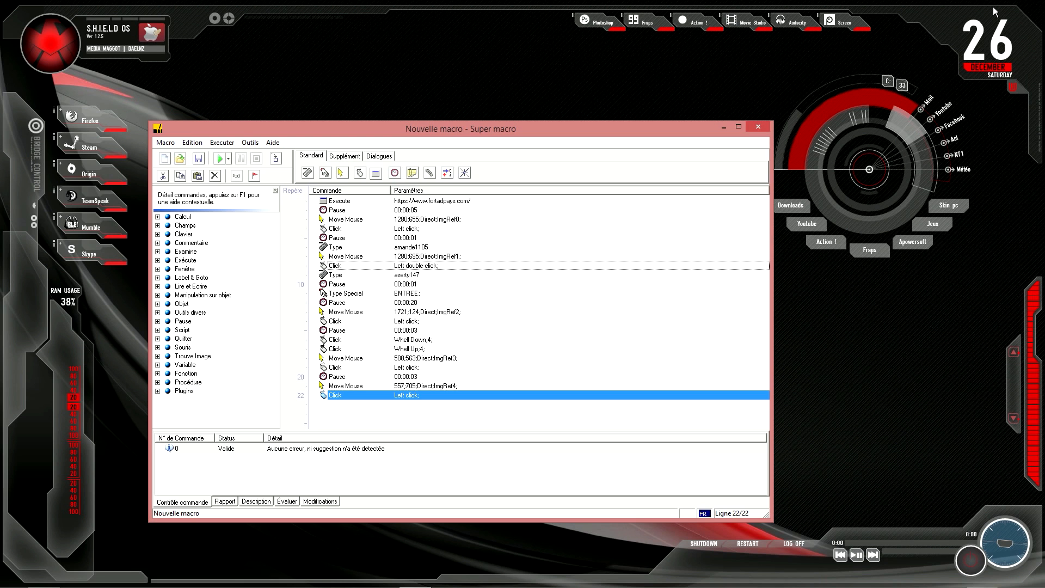